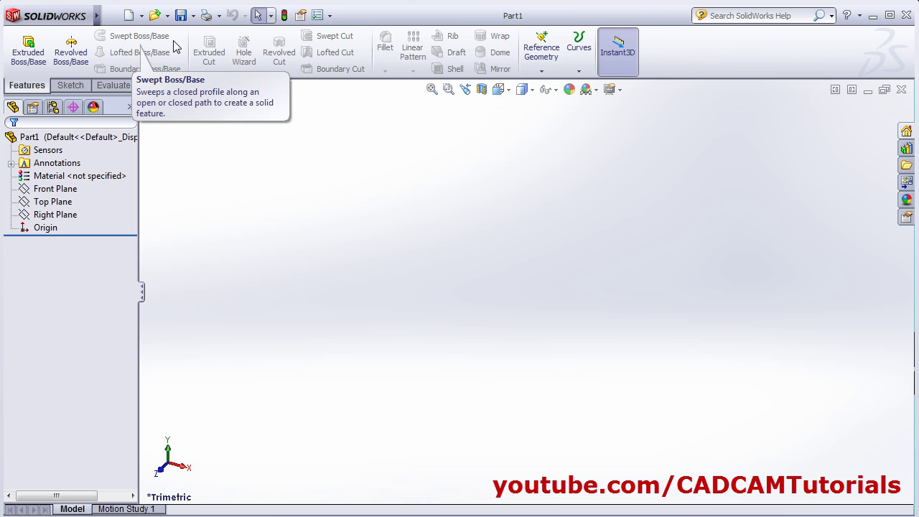
Start a new sketch from the Sketch tab so the Front, Top and Right planes appear
{"action": "left_click", "coordinate": [79, 88]}
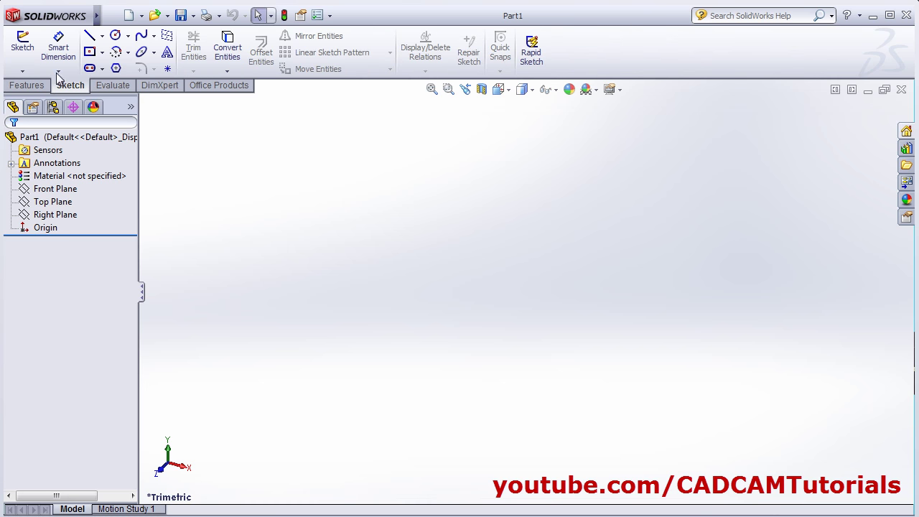
{"action": "left_click", "coordinate": [23, 47]}
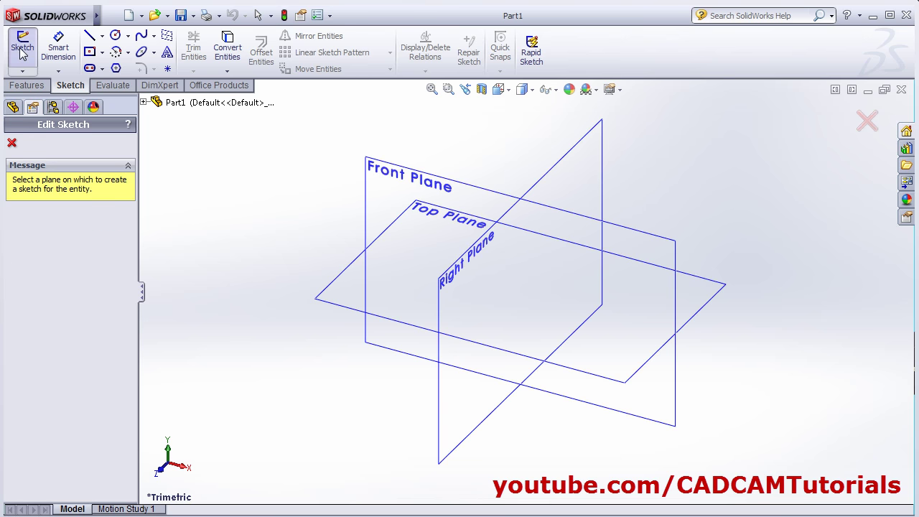
On the Front Plane, draw a vertical line up from the origin joined to a long horizontal line
{"action": "left_click", "coordinate": [398, 175]}
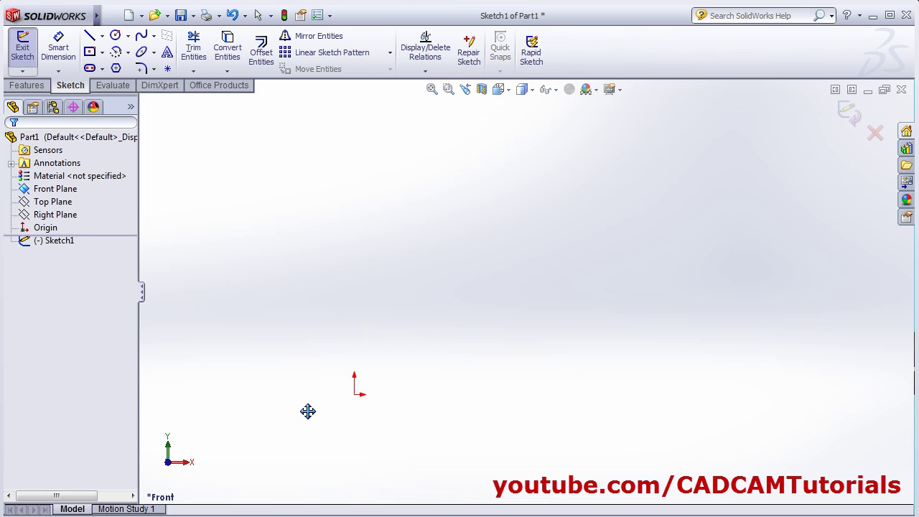
{"action": "left_click", "coordinate": [92, 40]}
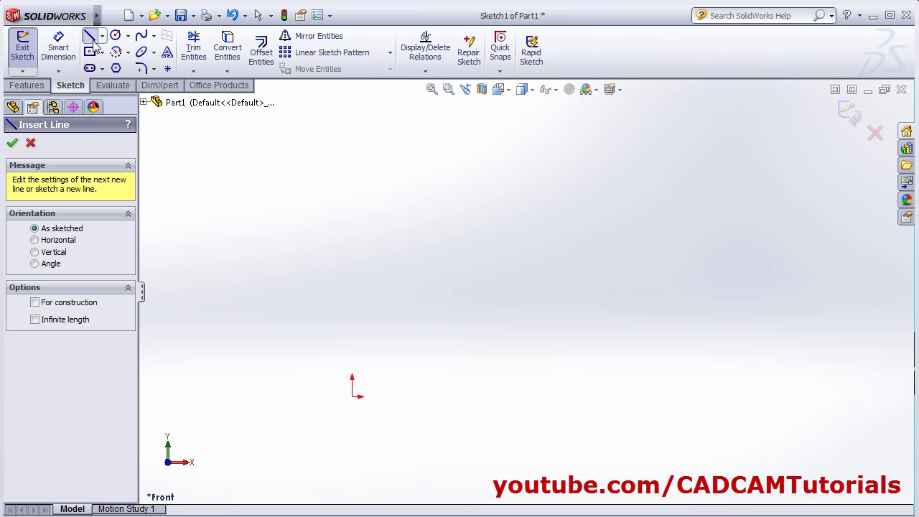
{"action": "left_click", "coordinate": [352, 395]}
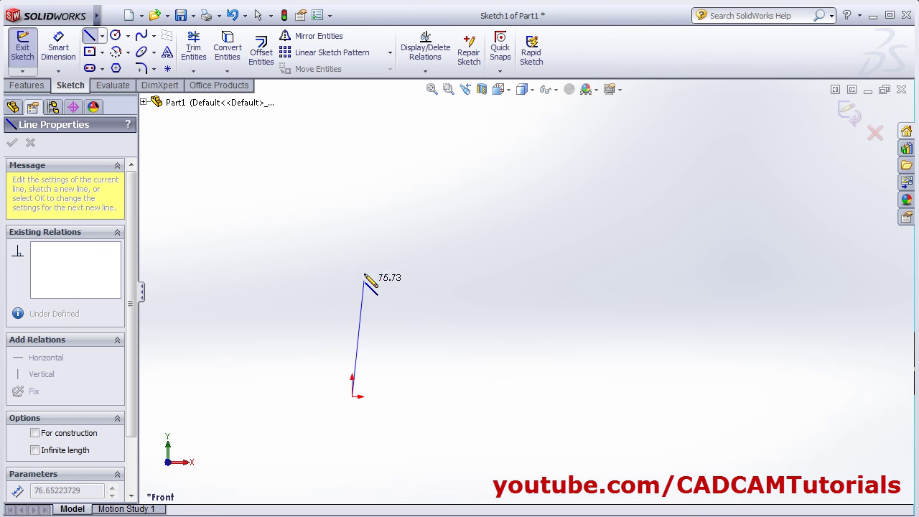
{"action": "left_click", "coordinate": [352, 216]}
{"action": "left_click", "coordinate": [778, 216]}
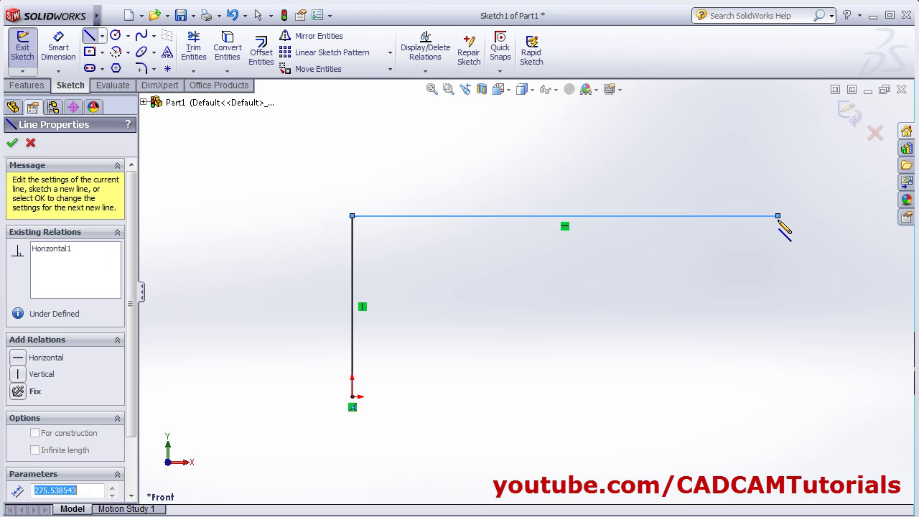
{"action": "key", "text": "Escape"}
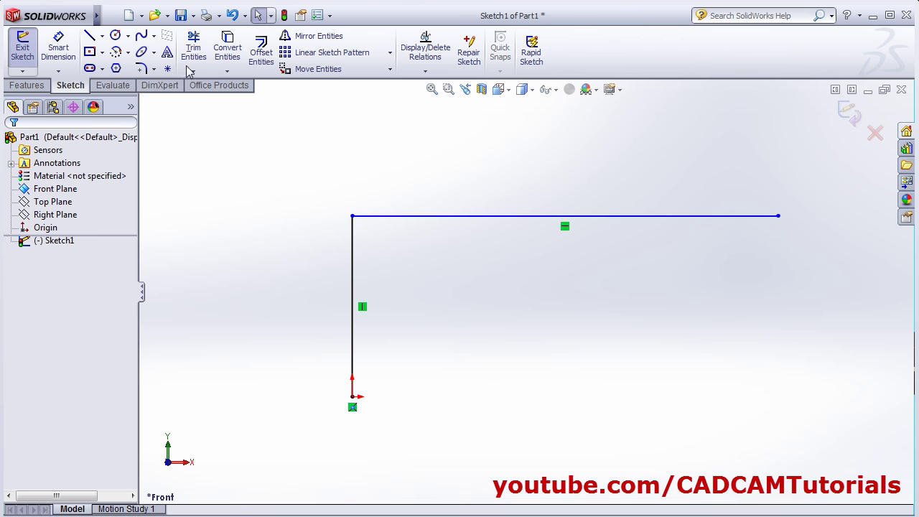
{"action": "left_click", "coordinate": [142, 68]}
Round the corner between the vertical and horizontal lines with a 70 mm sketch fillet
{"action": "left_click", "coordinate": [352, 295]}
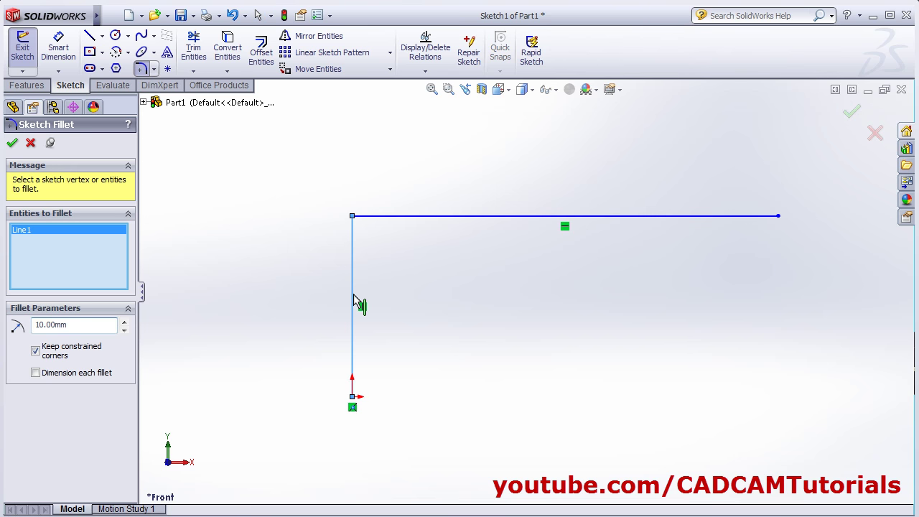
{"action": "left_click", "coordinate": [436, 217]}
{"action": "double_click", "coordinate": [94, 324]}
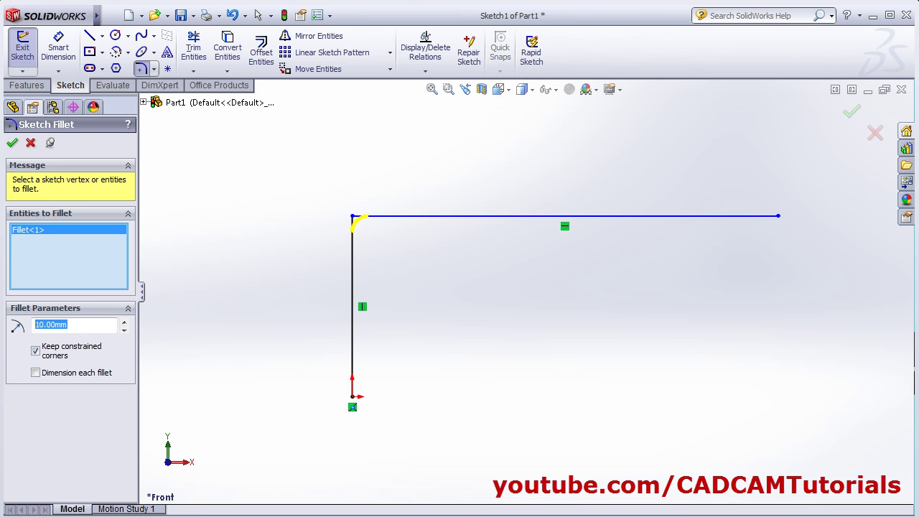
{"action": "type", "text": "50"}
{"action": "key", "text": "Return"}
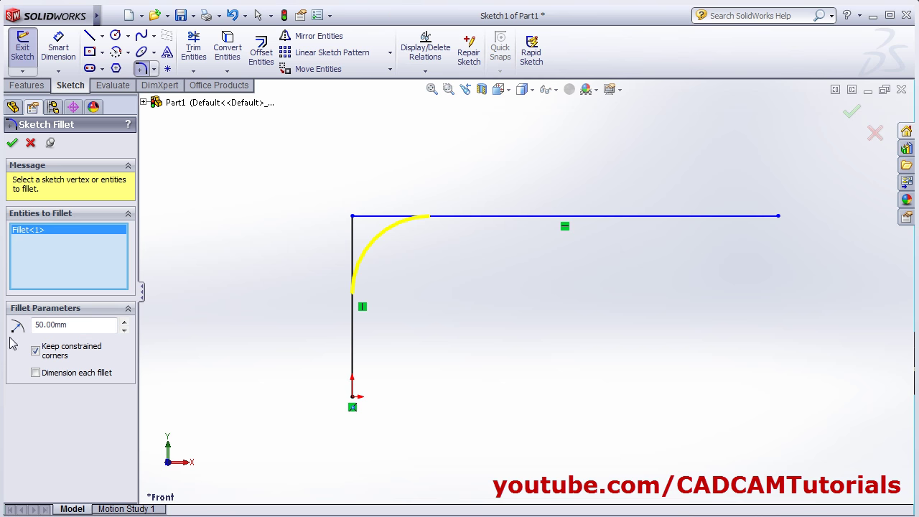
{"action": "double_click", "coordinate": [51, 324]}
{"action": "type", "text": "70"}
{"action": "key", "text": "Return"}
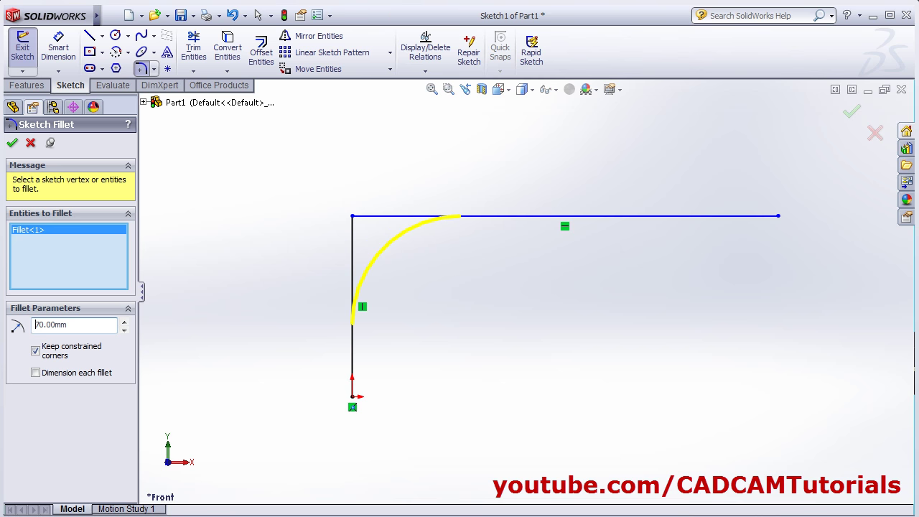
{"action": "left_click", "coordinate": [12, 142]}
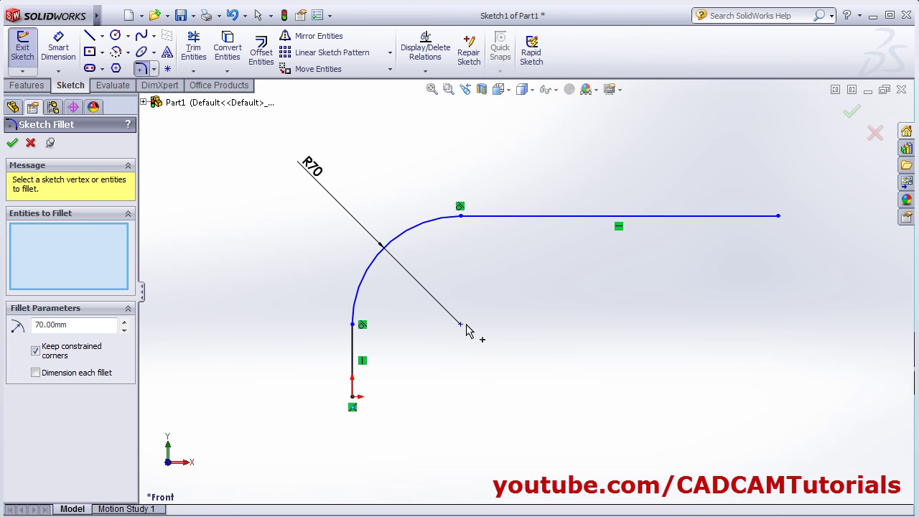
Close the fillet, exit Sketch1 and orbit to view the path in 3D
{"action": "left_click", "coordinate": [852, 115]}
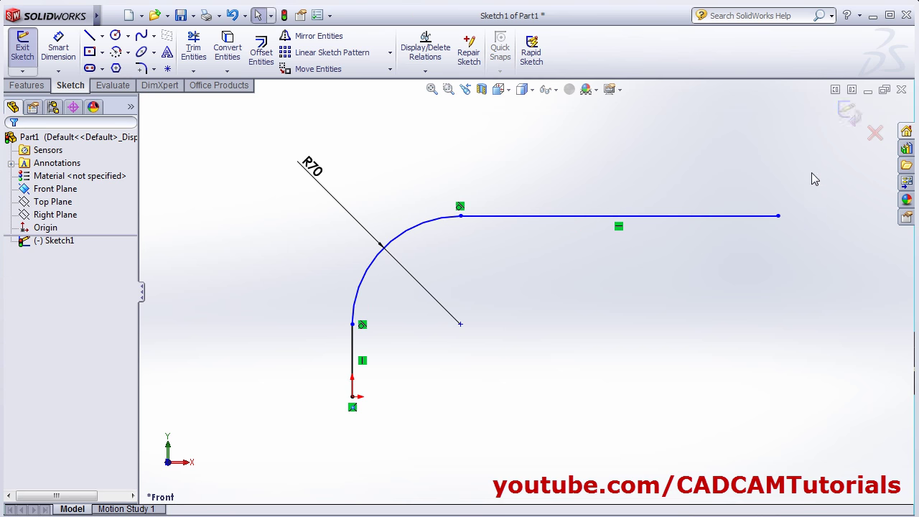
{"action": "left_click", "coordinate": [851, 115]}
{"action": "left_click", "coordinate": [687, 303]}
{"action": "mouse_move", "coordinate": [688, 304]}
{"action": "middle_mouse_down"}
{"action": "mouse_move", "coordinate": [656, 318]}
{"action": "mouse_move", "coordinate": [646, 352]}
{"action": "mouse_move", "coordinate": [678, 368]}
{"action": "middle_mouse_up"}
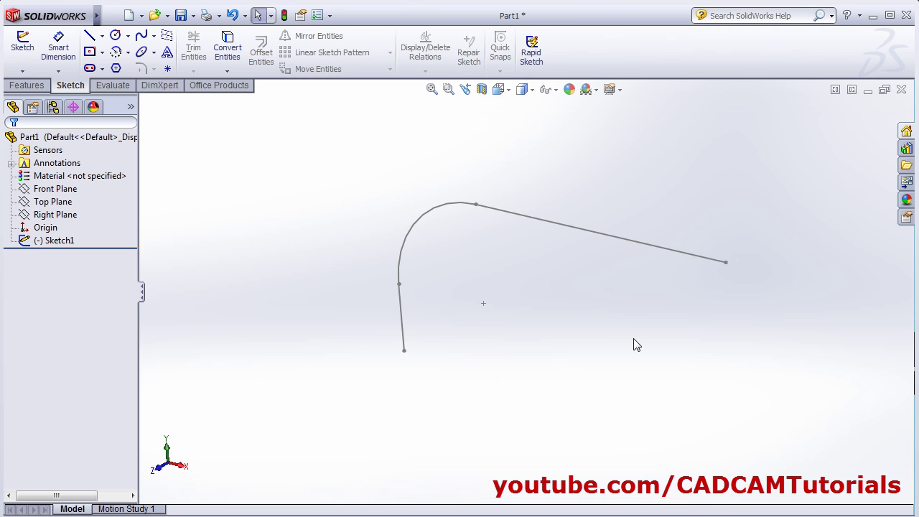
Add reference Plane1 perpendicular to the long straight line at its far endpoint
{"action": "left_click", "coordinate": [25, 85]}
{"action": "left_click", "coordinate": [542, 68]}
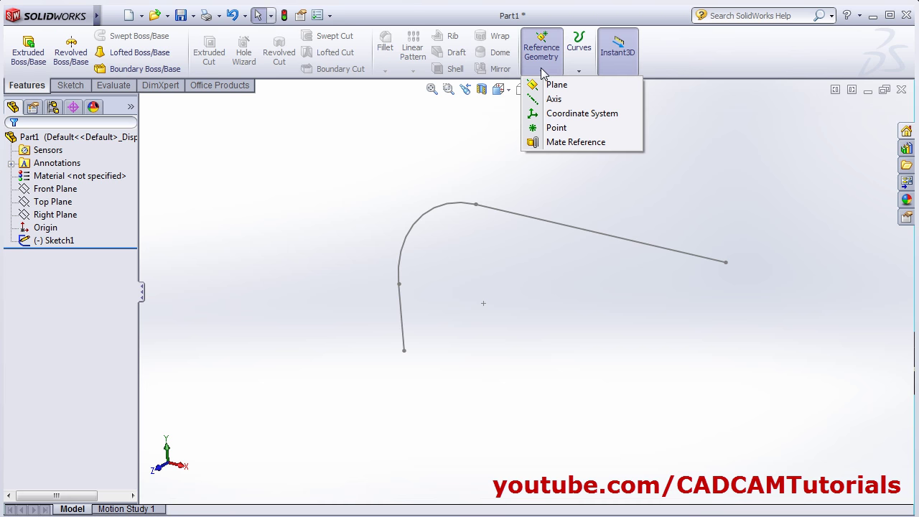
{"action": "left_click", "coordinate": [551, 85]}
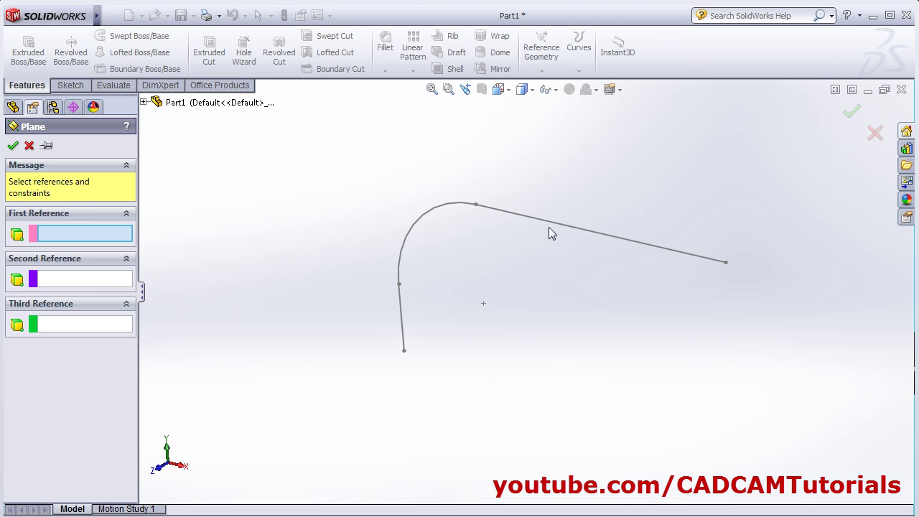
{"action": "left_click", "coordinate": [641, 250]}
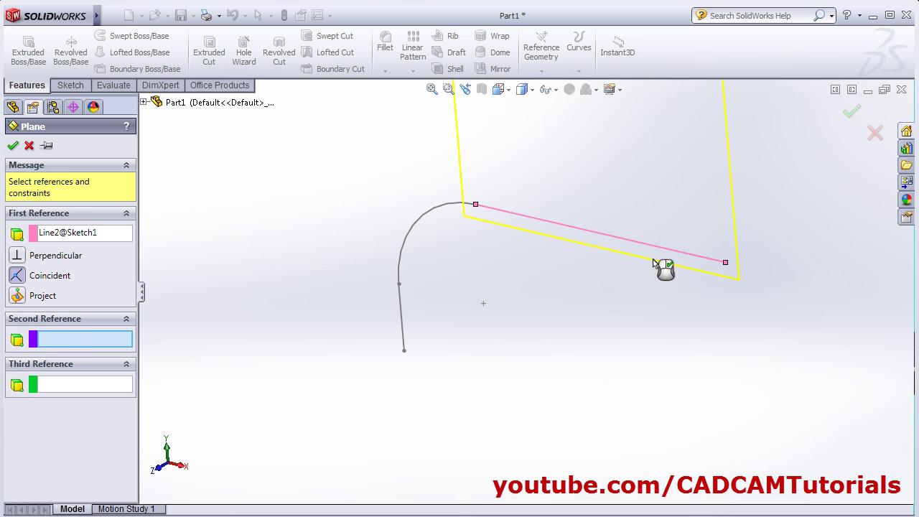
{"action": "left_click", "coordinate": [726, 262]}
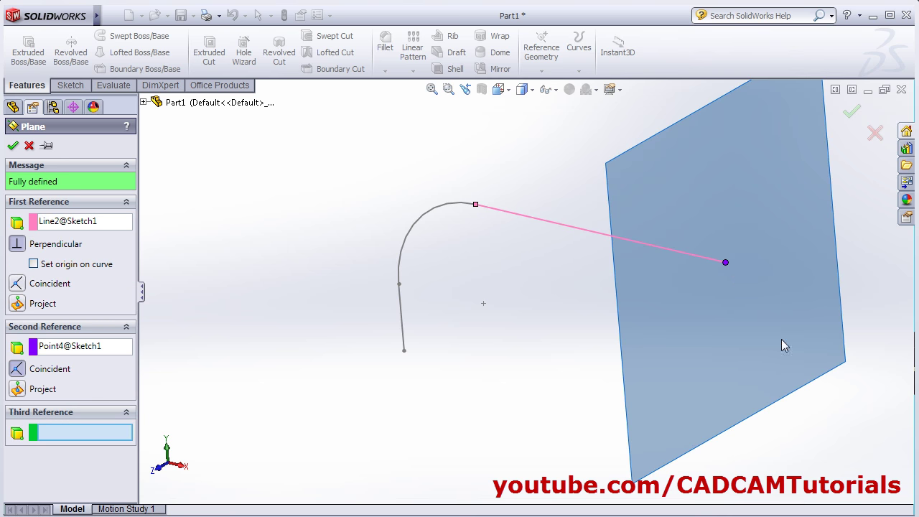
{"action": "left_click", "coordinate": [852, 114]}
{"action": "left_click", "coordinate": [450, 352]}
{"action": "middle_click_drag", "start_coordinate": [449, 353], "coordinate": [505, 352]}
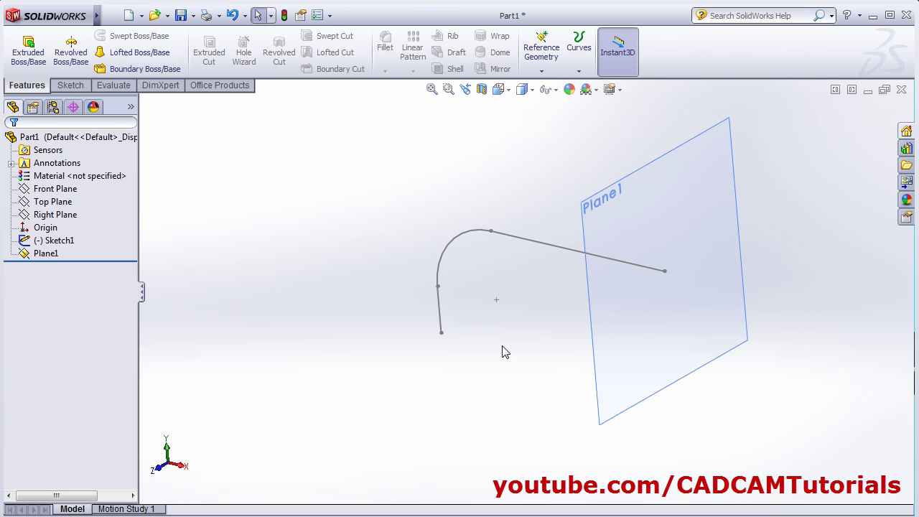
Start Sketch2 on Plane1 and turn the view normal to it
{"action": "left_click", "coordinate": [76, 86]}
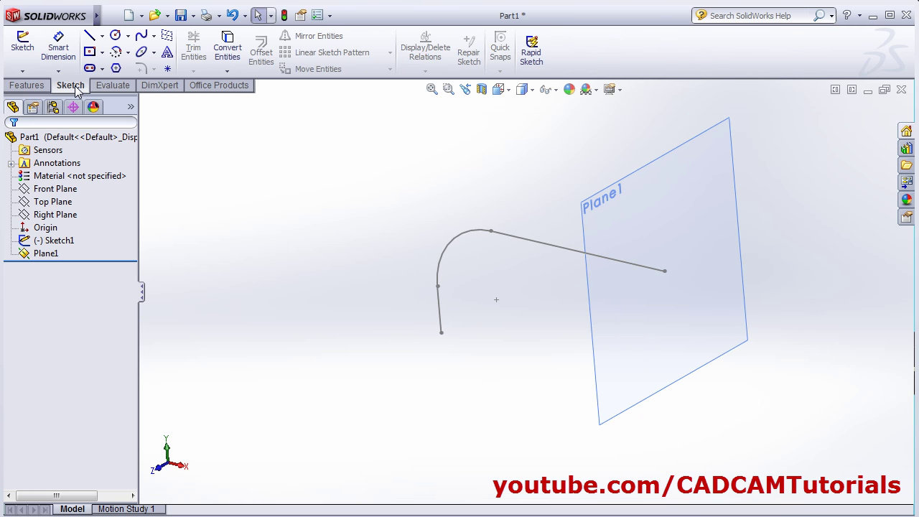
{"action": "left_click", "coordinate": [611, 199]}
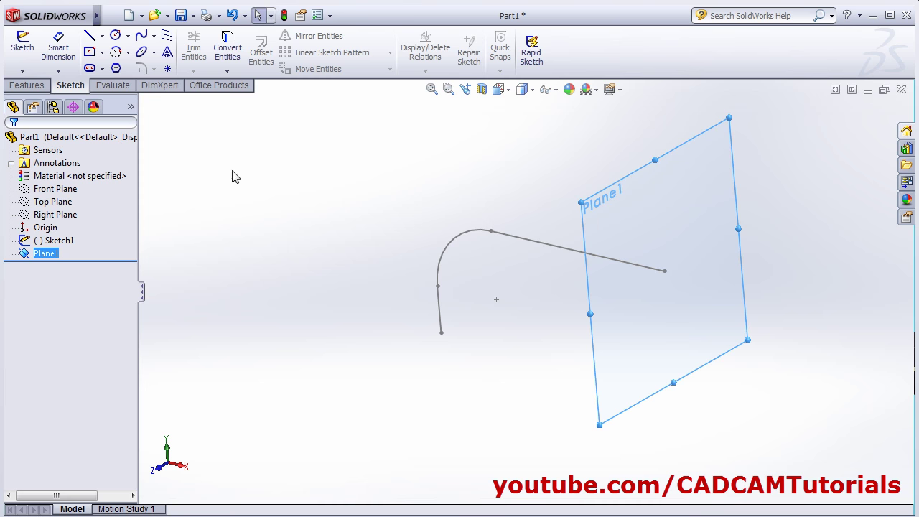
{"action": "left_click", "coordinate": [22, 49]}
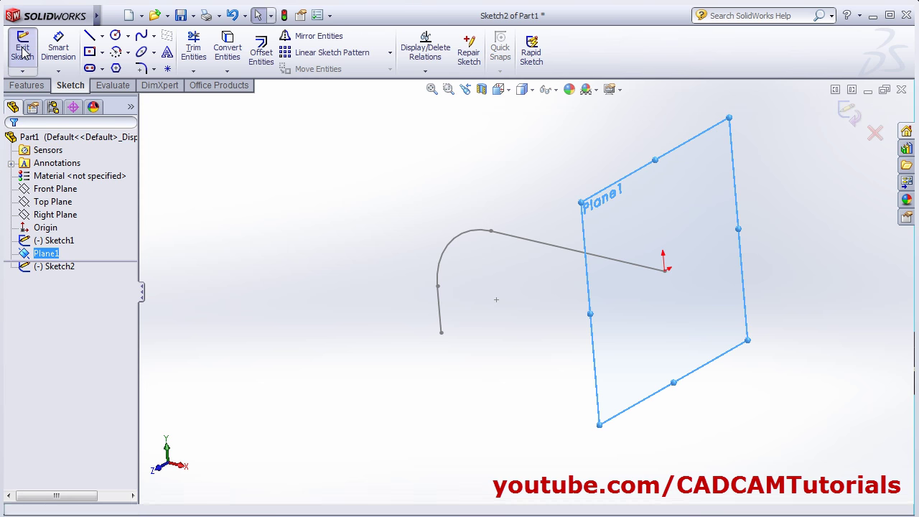
{"action": "left_click", "coordinate": [530, 91]}
{"action": "left_click", "coordinate": [569, 146]}
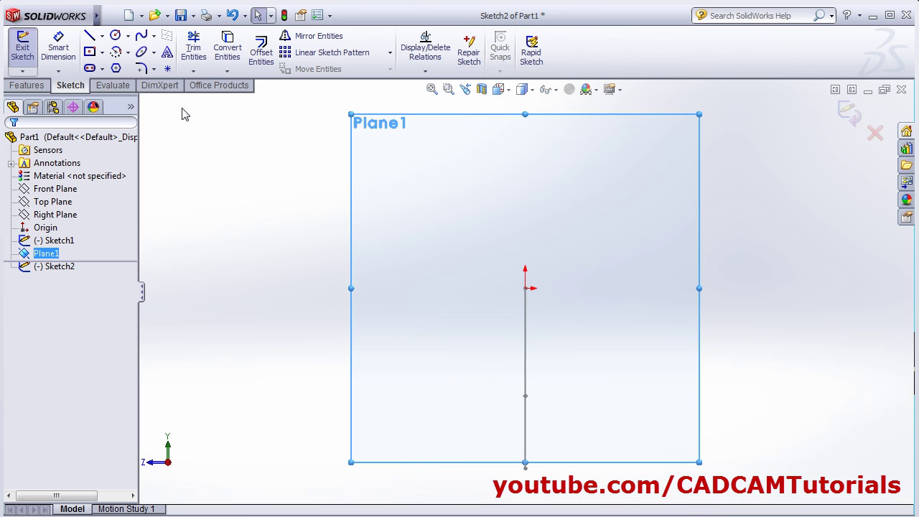
Draw a small center rectangle at the sketch origin and exit Sketch2
{"action": "left_click", "coordinate": [91, 53]}
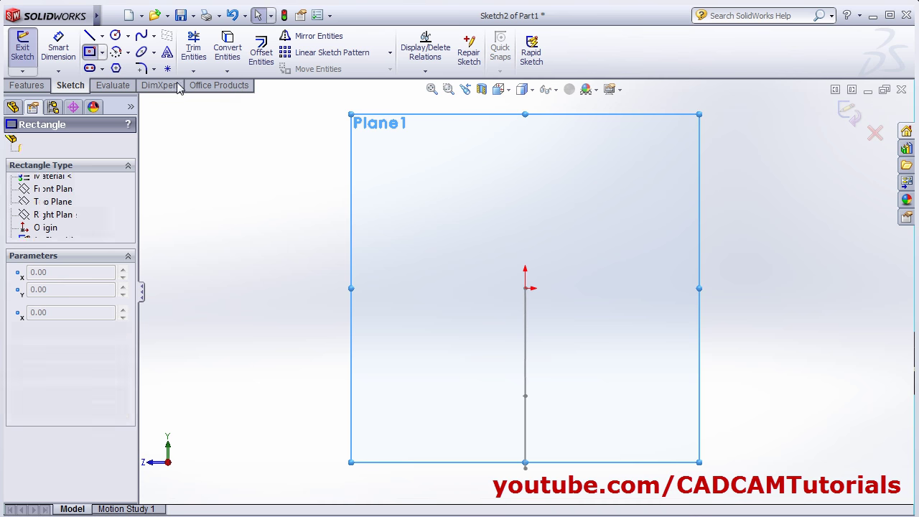
{"action": "left_click", "coordinate": [527, 288]}
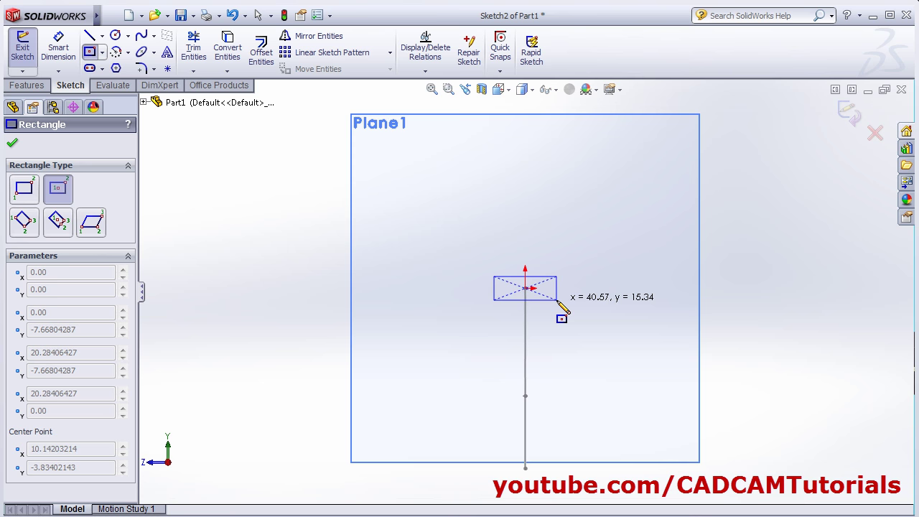
{"action": "left_click", "coordinate": [556, 300]}
{"action": "right_click", "coordinate": [587, 228]}
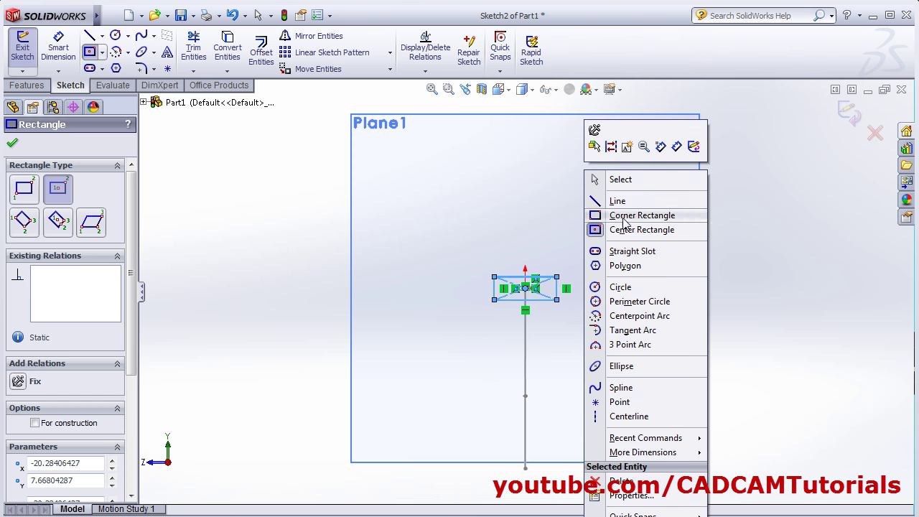
{"action": "left_click", "coordinate": [610, 179]}
{"action": "left_click", "coordinate": [847, 115]}
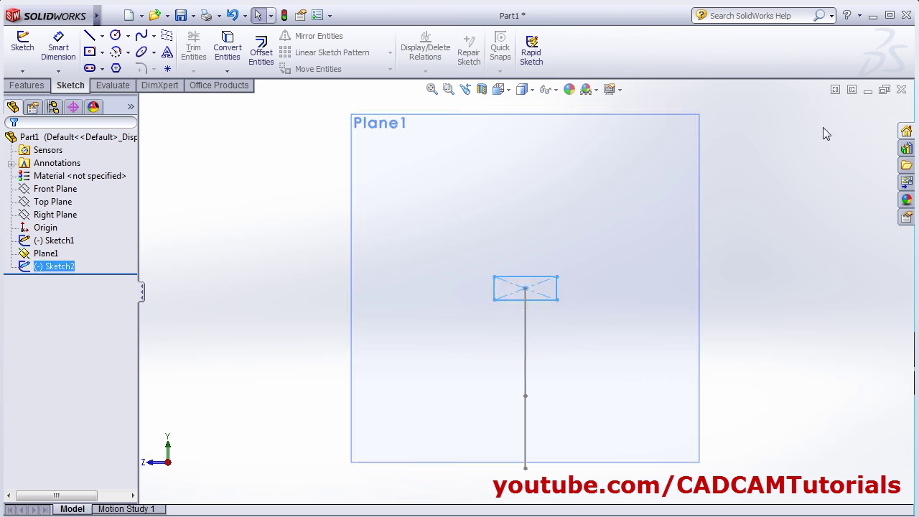
{"action": "left_click", "coordinate": [27, 86]}
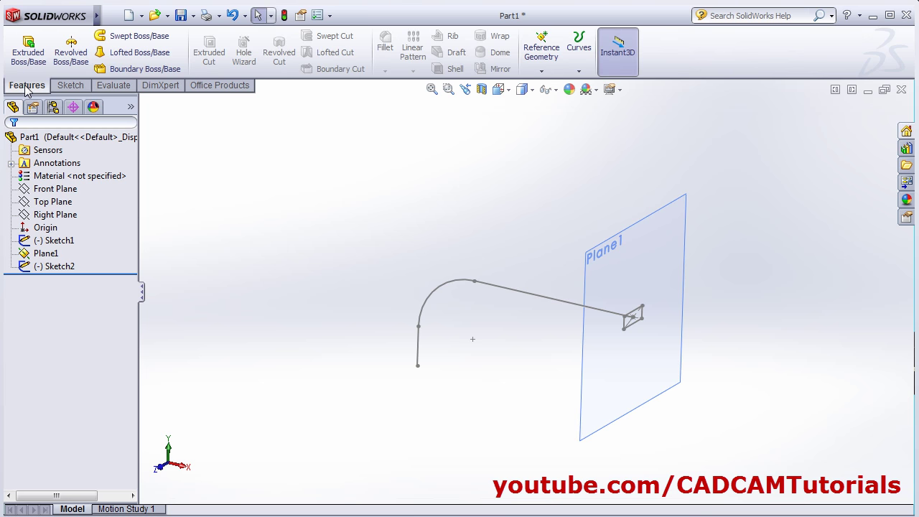
Preview a sweep with Sketch2's rectangle as profile and Sketch1's bent line as path
{"action": "left_click", "coordinate": [126, 40]}
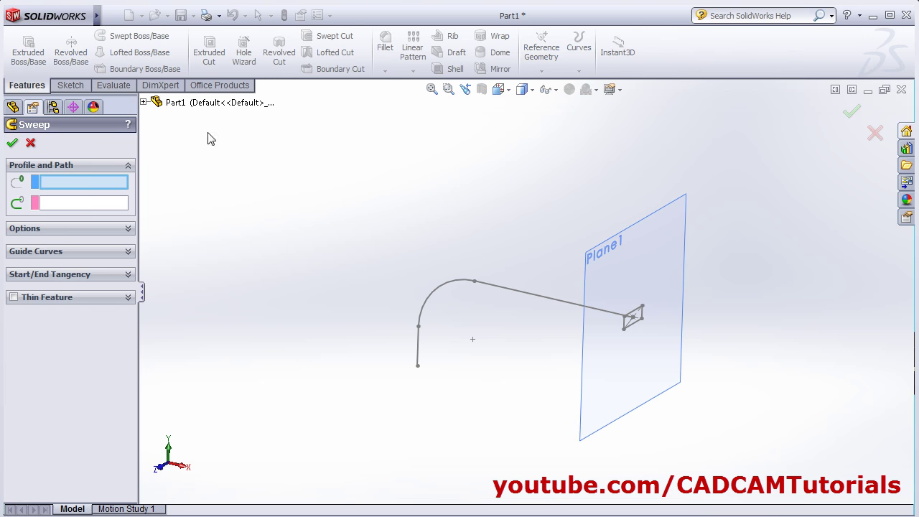
{"action": "left_click", "coordinate": [639, 331]}
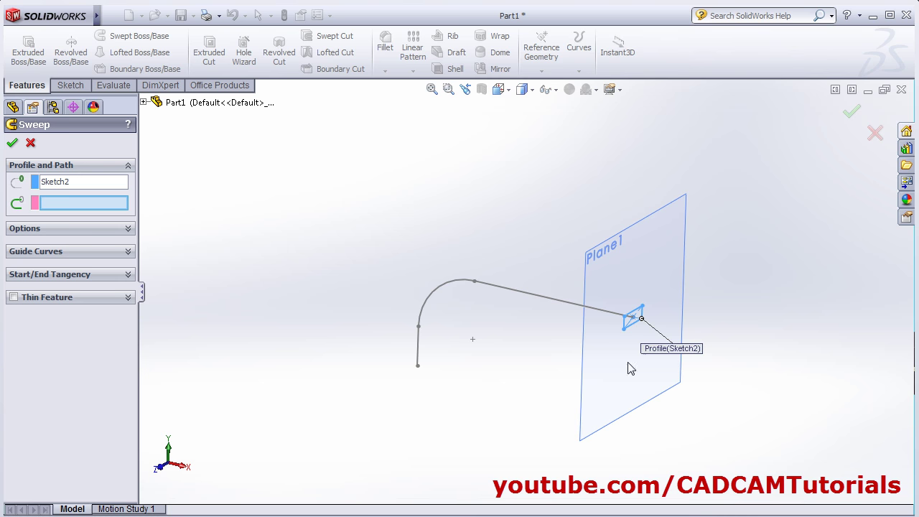
{"action": "middle_click_drag", "start_coordinate": [629, 369], "coordinate": [638, 360]}
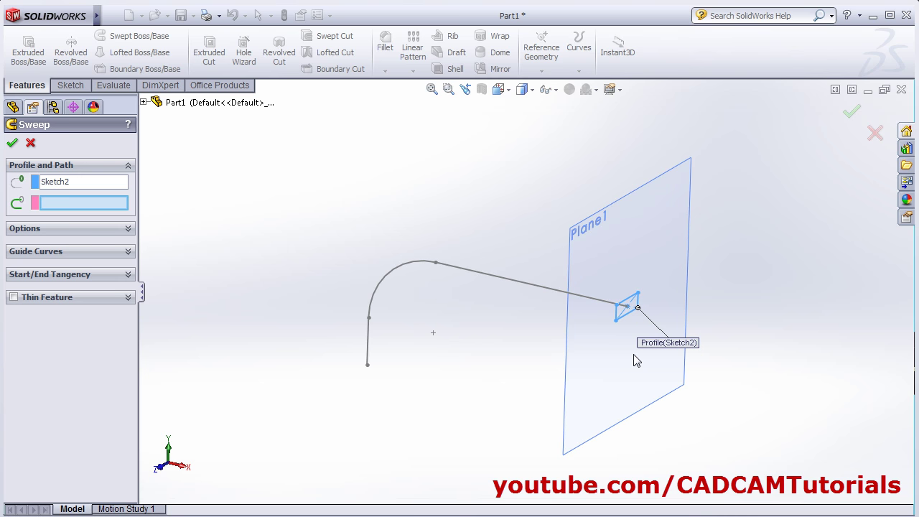
{"action": "left_click", "coordinate": [472, 277]}
{"action": "scroll", "coordinate": [614, 351], "scroll_direction": "down", "scroll_amount": 4}
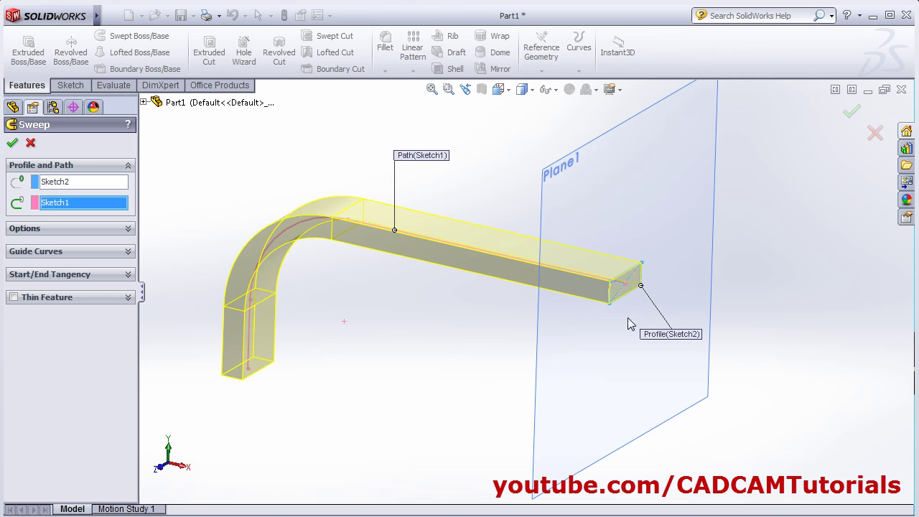
{"action": "middle_click_drag", "start_coordinate": [424, 344], "coordinate": [632, 296]}
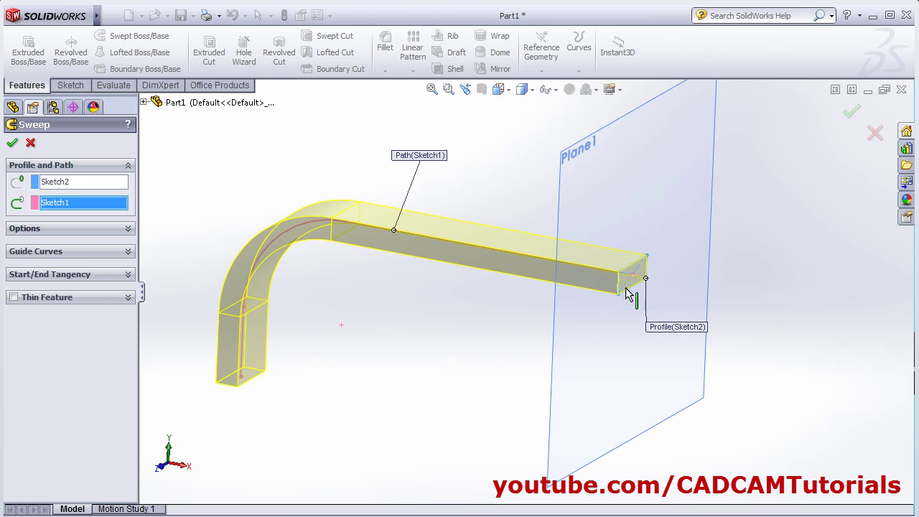
Make the sweep a thin feature and compare wall sides with Reverse Direction
{"action": "left_click", "coordinate": [14, 298]}
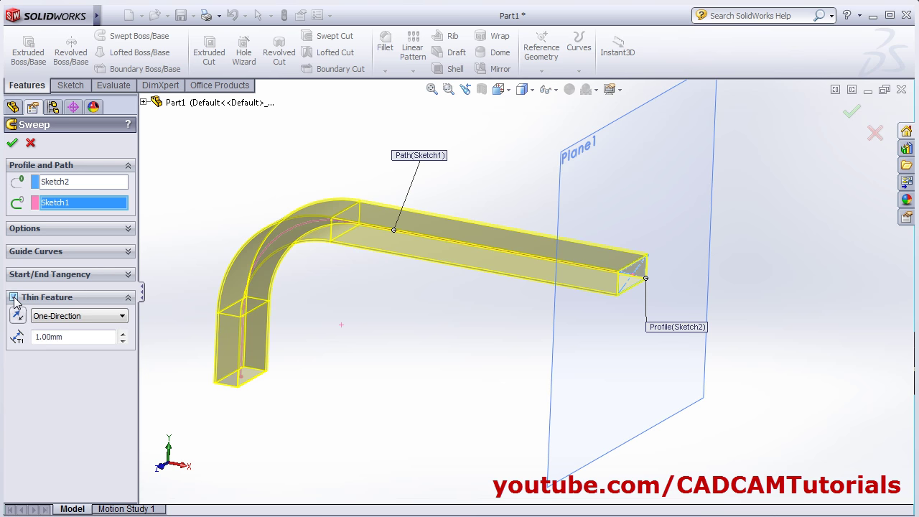
{"action": "middle_click_drag", "start_coordinate": [667, 355], "coordinate": [589, 343]}
{"action": "scroll", "coordinate": [455, 270], "scroll_direction": "down", "scroll_amount": 4}
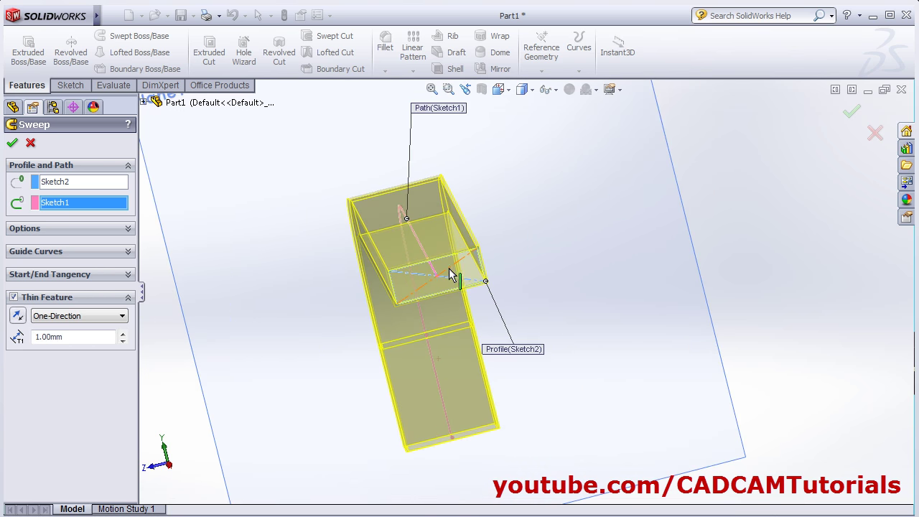
{"action": "scroll", "coordinate": [456, 288], "scroll_direction": "down", "scroll_amount": 8}
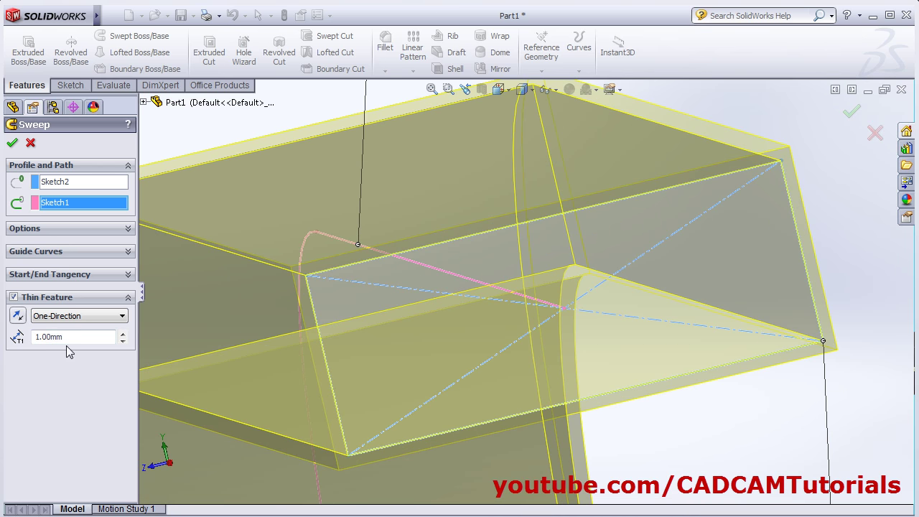
{"action": "left_click", "coordinate": [73, 335]}
{"action": "left_click", "coordinate": [18, 316]}
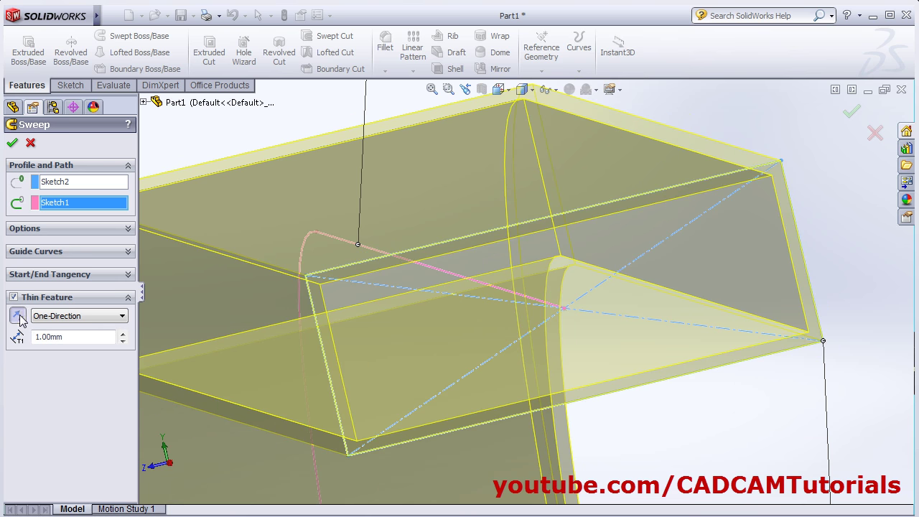
{"action": "left_click", "coordinate": [18, 318]}
{"action": "left_click", "coordinate": [18, 317]}
{"action": "left_click", "coordinate": [18, 318]}
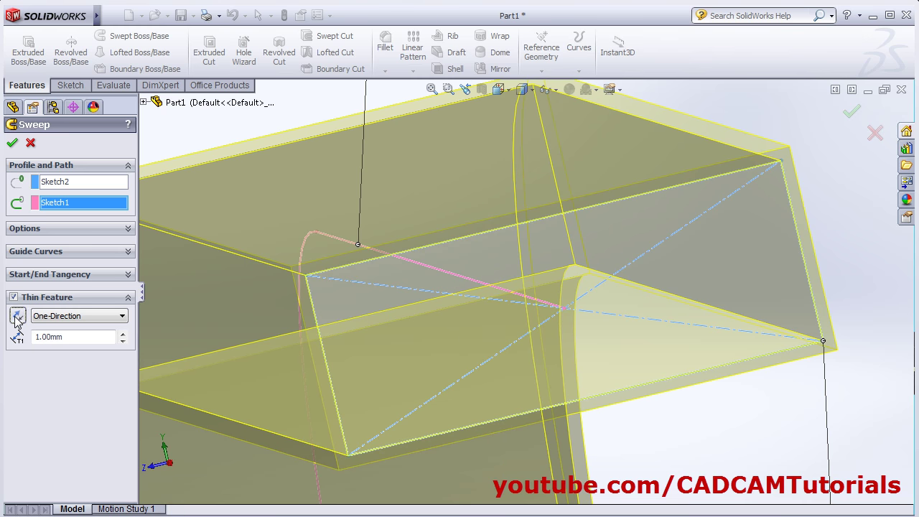
{"action": "left_click", "coordinate": [17, 317]}
{"action": "left_click", "coordinate": [17, 317]}
Set the thin wall to Two-Direction with 1.00 mm and 2.00 mm thicknesses and accept the sweep
{"action": "left_click", "coordinate": [106, 323]}
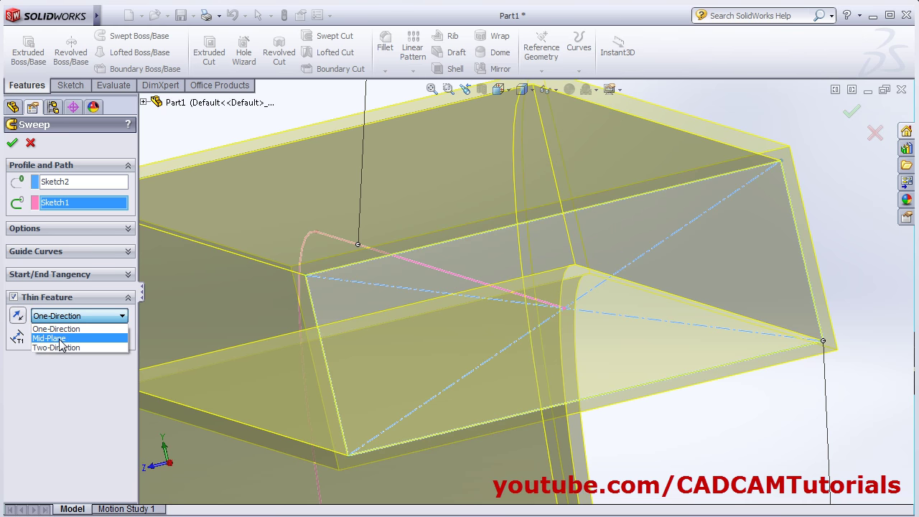
{"action": "left_click", "coordinate": [57, 339]}
{"action": "scroll", "coordinate": [369, 286], "scroll_direction": "down", "scroll_amount": 5}
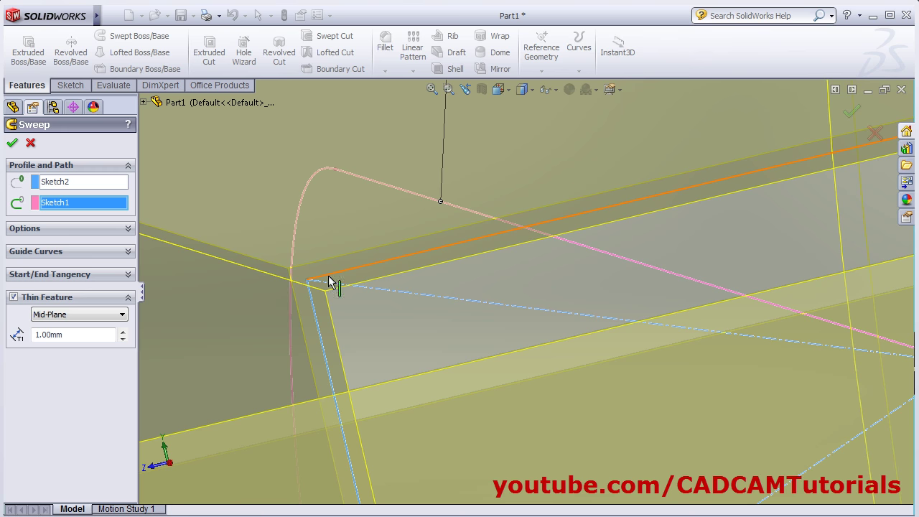
{"action": "left_click", "coordinate": [83, 316]}
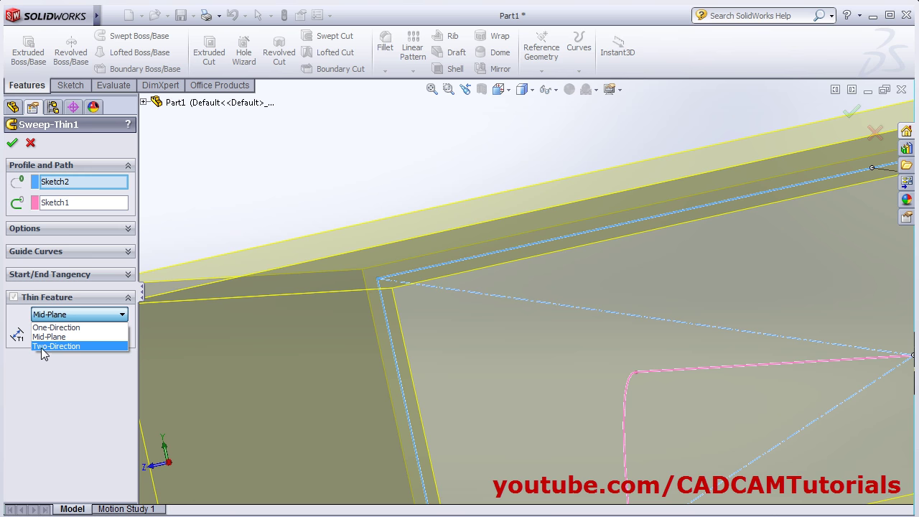
{"action": "left_click", "coordinate": [56, 347]}
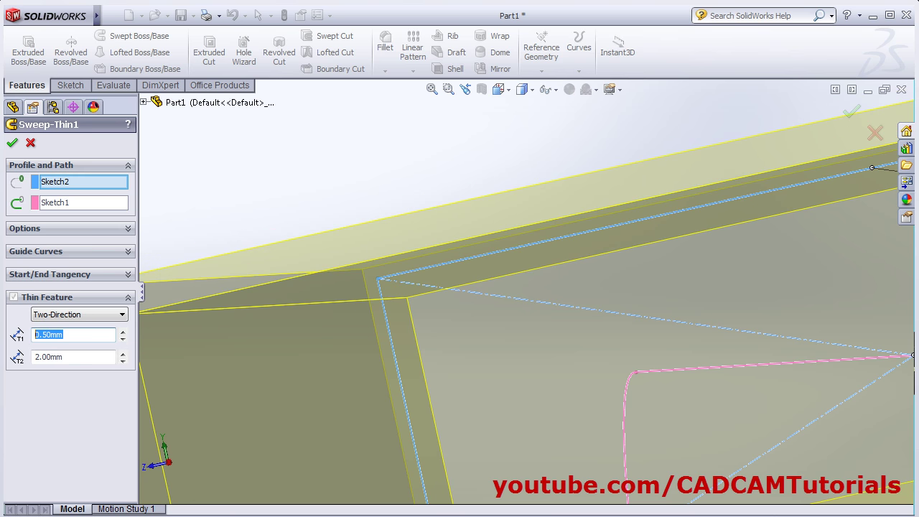
{"action": "type", "text": "1"}
{"action": "key", "text": "Return"}
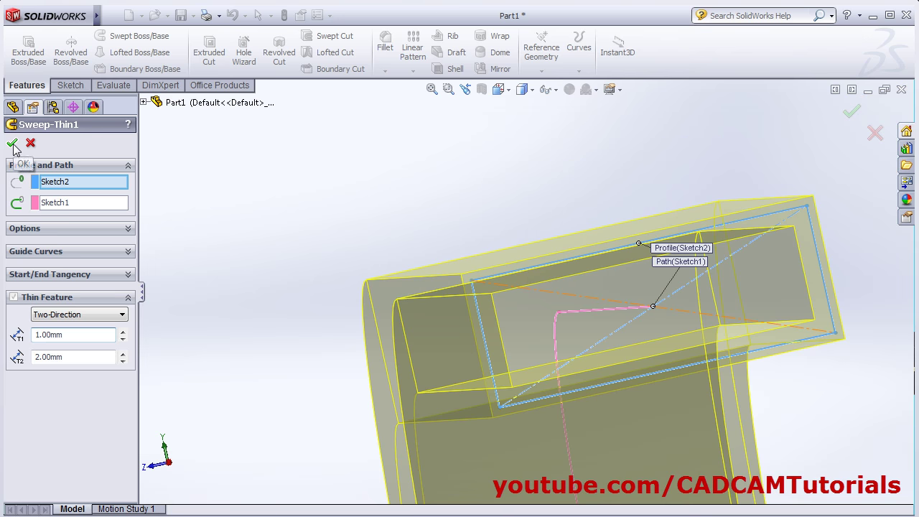
{"action": "left_click", "coordinate": [12, 143]}
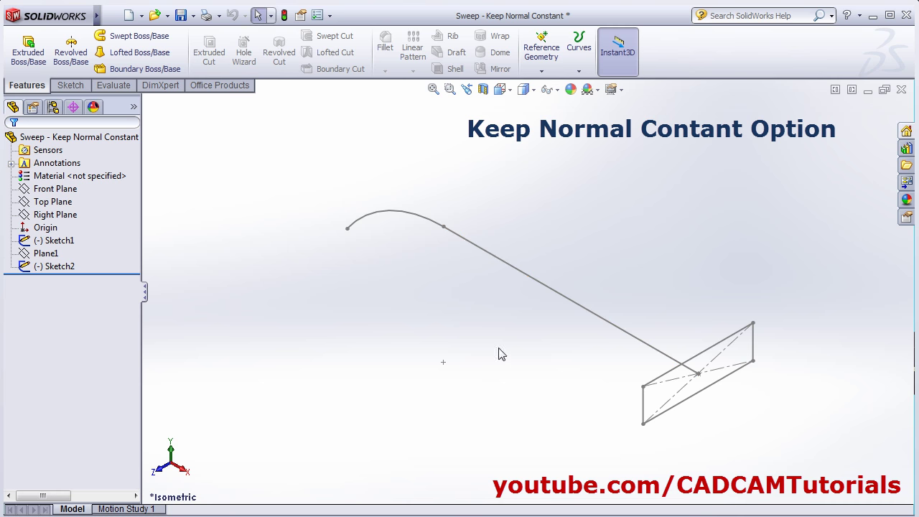
Sweep the rectangle along the curved path with orientation set to Keep normal constant
{"action": "left_click", "coordinate": [136, 36]}
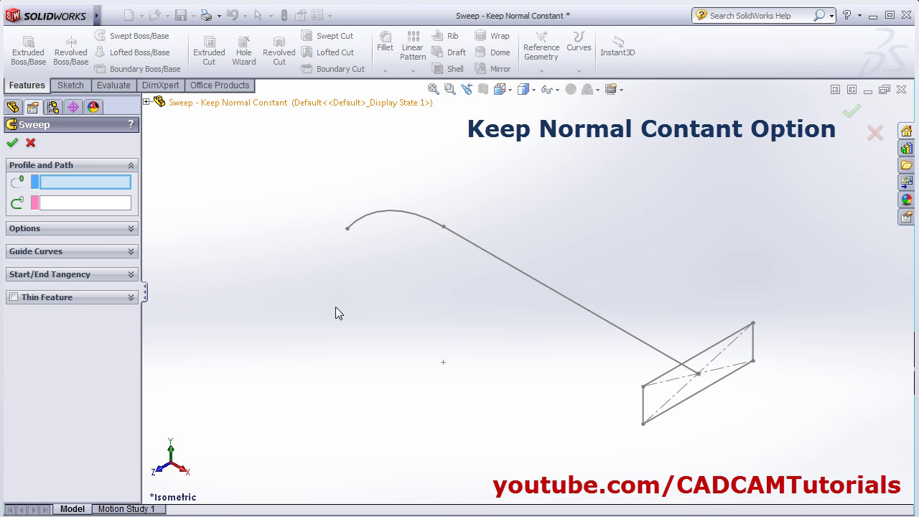
{"action": "left_click", "coordinate": [659, 385]}
{"action": "left_click", "coordinate": [507, 268]}
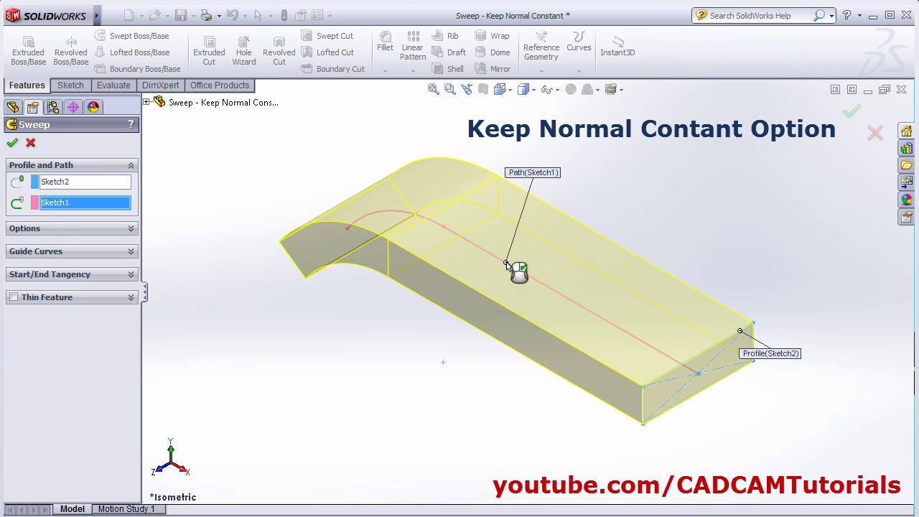
{"action": "left_click", "coordinate": [129, 229]}
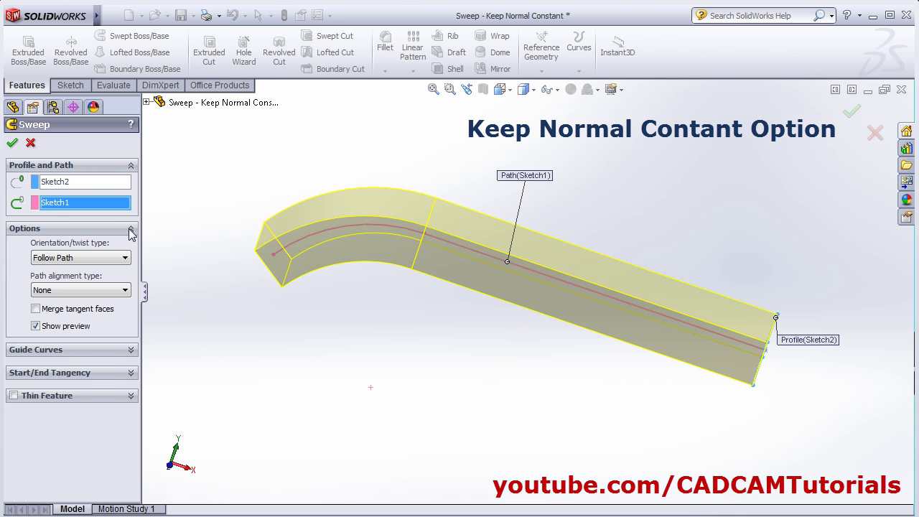
{"action": "left_click", "coordinate": [62, 259]}
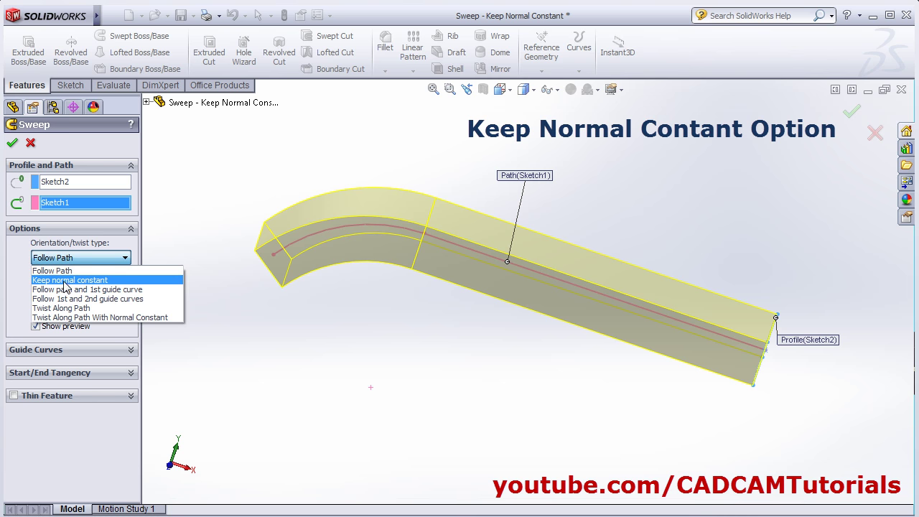
{"action": "left_click", "coordinate": [92, 281]}
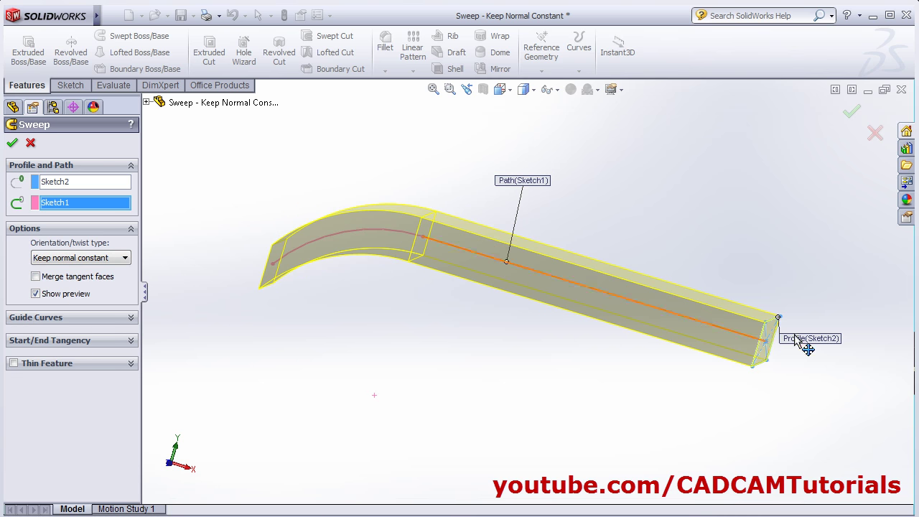
{"action": "mouse_move", "coordinate": [543, 326]}
{"action": "middle_mouse_down"}
{"action": "mouse_move", "coordinate": [532, 343]}
{"action": "mouse_move", "coordinate": [531, 335]}
{"action": "middle_mouse_up"}
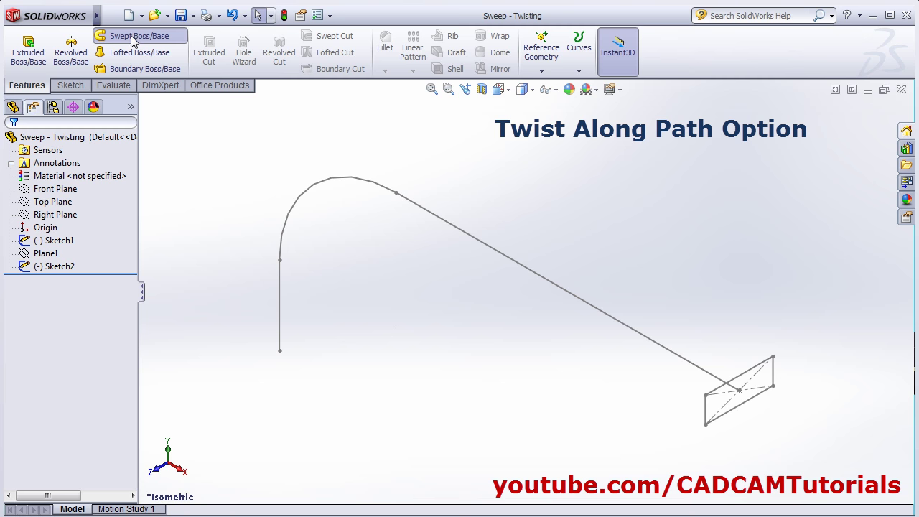
Start a sweep of the rectangle along the bent path using Twist Along Path orientation
{"action": "left_click", "coordinate": [133, 35]}
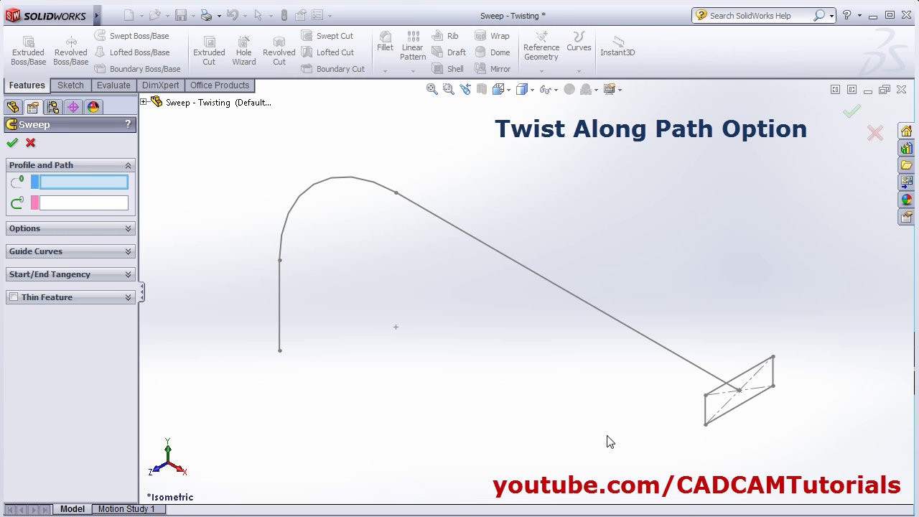
{"action": "left_click", "coordinate": [719, 427]}
{"action": "left_click", "coordinate": [600, 316]}
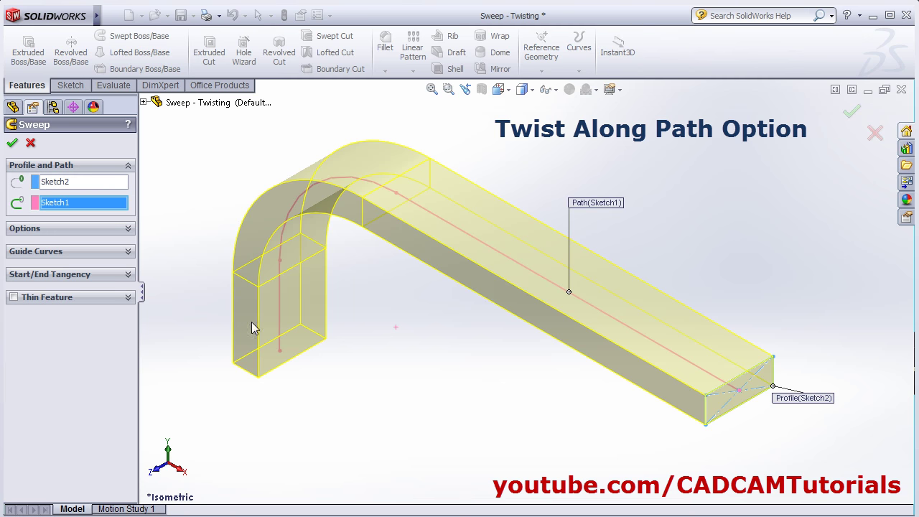
{"action": "left_click", "coordinate": [52, 228]}
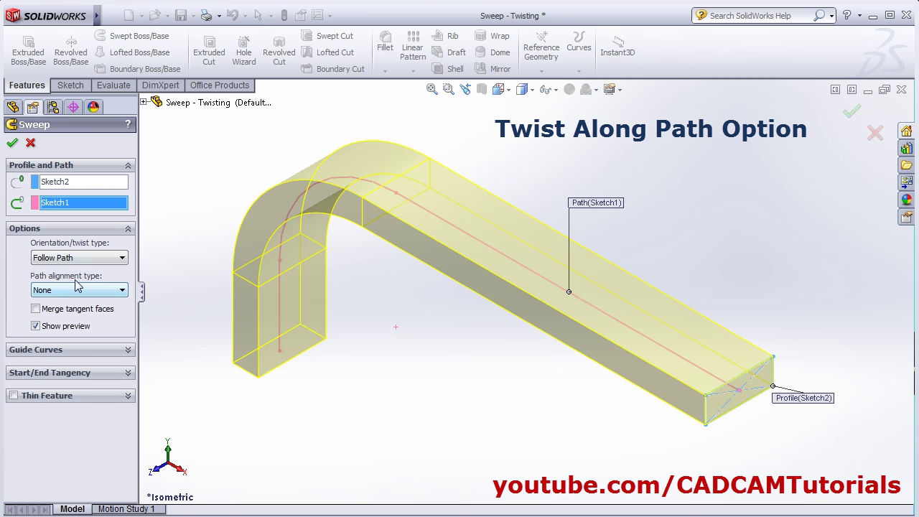
{"action": "left_click", "coordinate": [66, 258]}
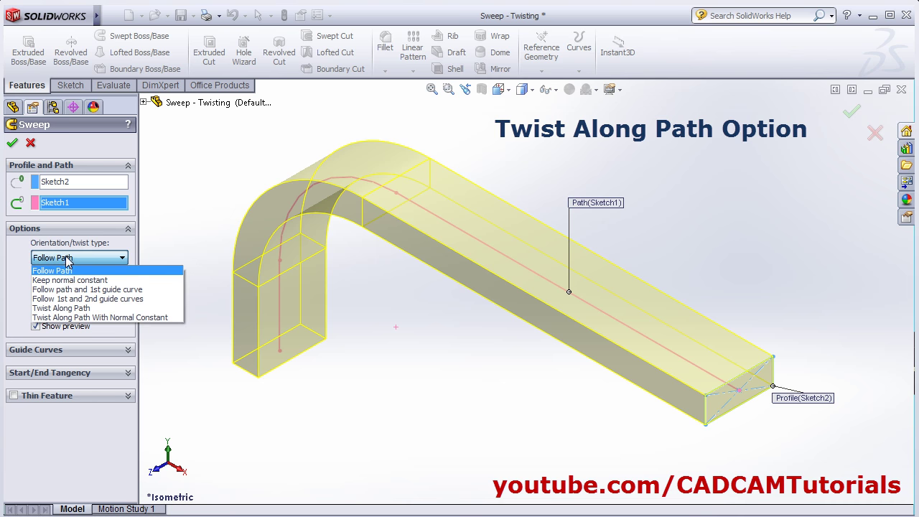
{"action": "left_click", "coordinate": [69, 309]}
Set the twist angle to 360 degrees and orbit to inspect the twisted preview
{"action": "left_click_drag", "start_coordinate": [79, 306], "coordinate": [21, 305]}
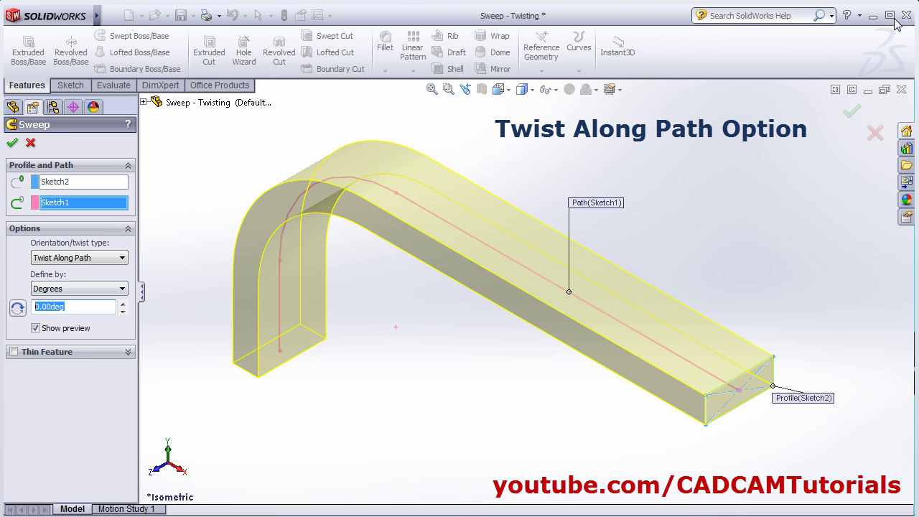
{"action": "type", "text": "360"}
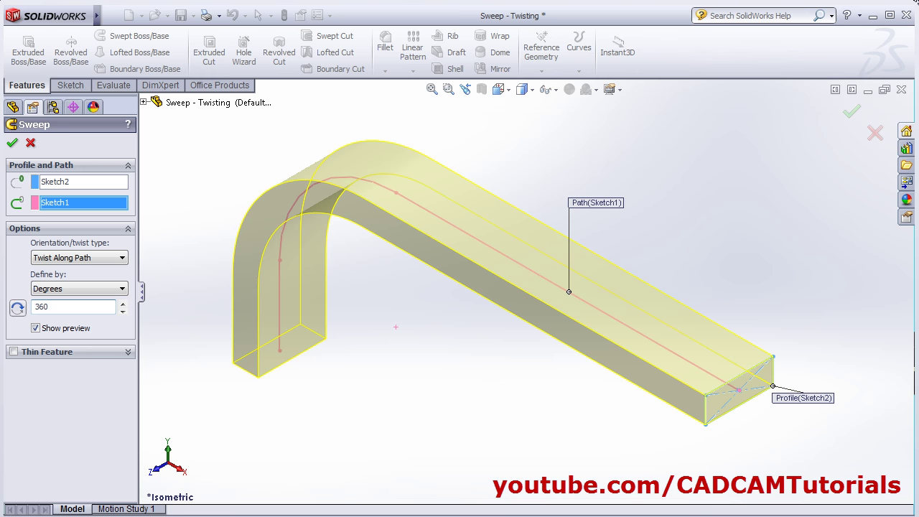
{"action": "key", "text": "Return"}
{"action": "middle_click_drag", "start_coordinate": [490, 326], "coordinate": [546, 345]}
{"action": "scroll", "coordinate": [546, 345], "scroll_direction": "up", "scroll_amount": 3}
{"action": "middle_click_drag", "start_coordinate": [474, 291], "coordinate": [463, 323]}
{"action": "left_click", "coordinate": [88, 290]}
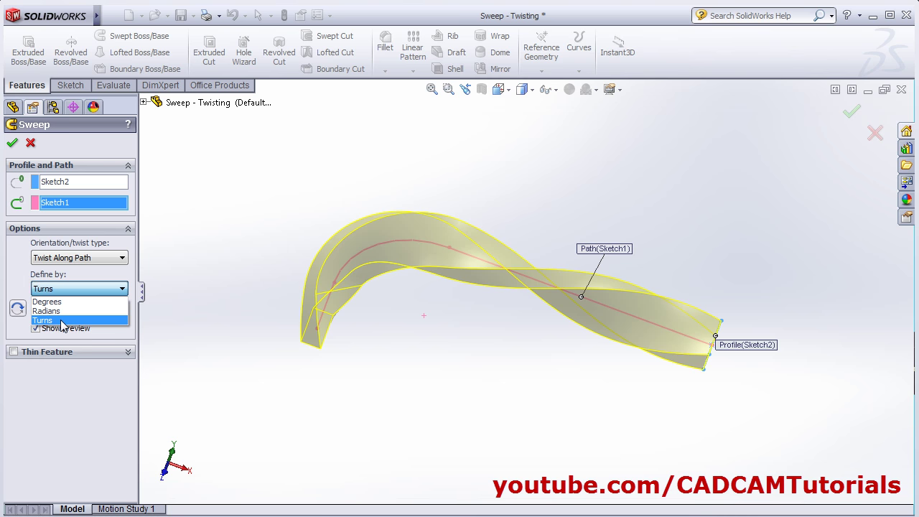
Define the twist in Turns, set it to 4.00 turns and accept the twisted sweep
{"action": "left_click", "coordinate": [62, 321]}
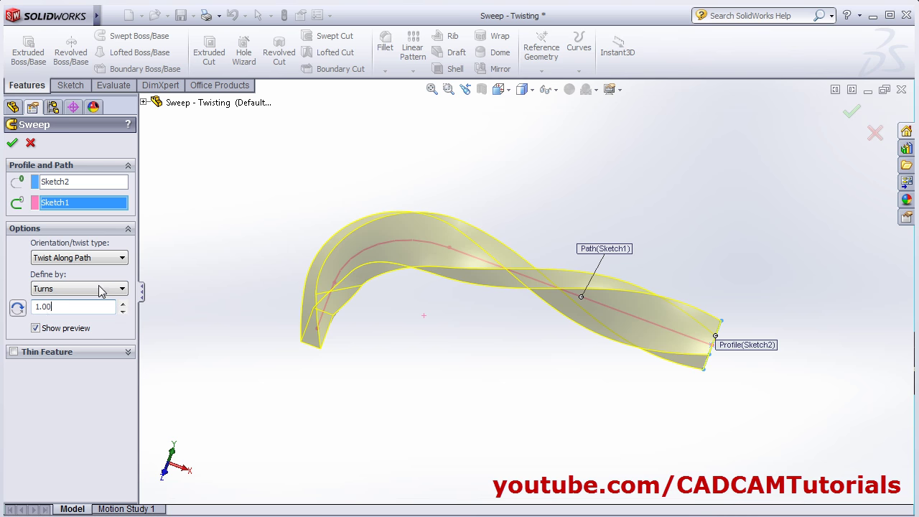
{"action": "double_click", "coordinate": [42, 307]}
{"action": "mouse_move", "coordinate": [514, 339]}
{"action": "middle_mouse_down"}
{"action": "mouse_move", "coordinate": [464, 325]}
{"action": "mouse_move", "coordinate": [496, 340]}
{"action": "middle_mouse_up"}
{"action": "scroll", "coordinate": [556, 370], "scroll_direction": "up", "scroll_amount": 1}
{"action": "scroll", "coordinate": [545, 340], "scroll_direction": "down", "scroll_amount": 1}
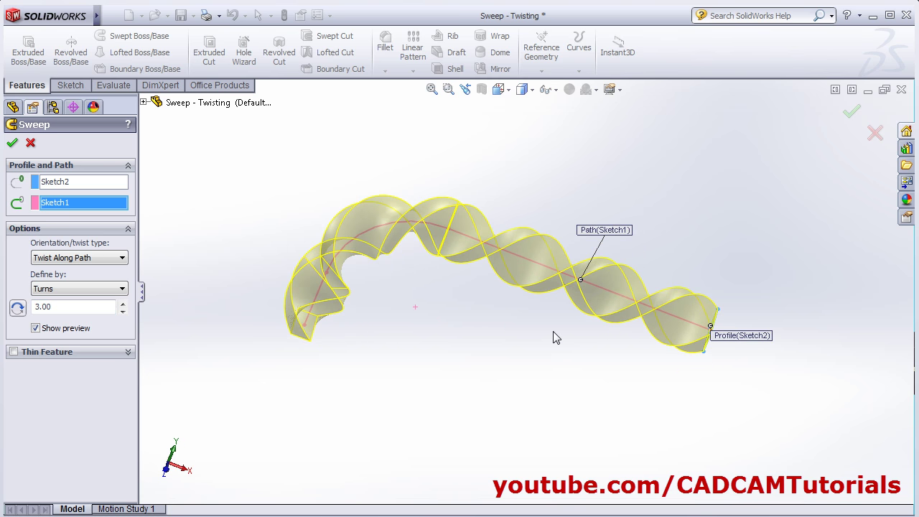
{"action": "scroll", "coordinate": [554, 335], "scroll_direction": "down", "scroll_amount": 2}
{"action": "left_click", "coordinate": [75, 289]}
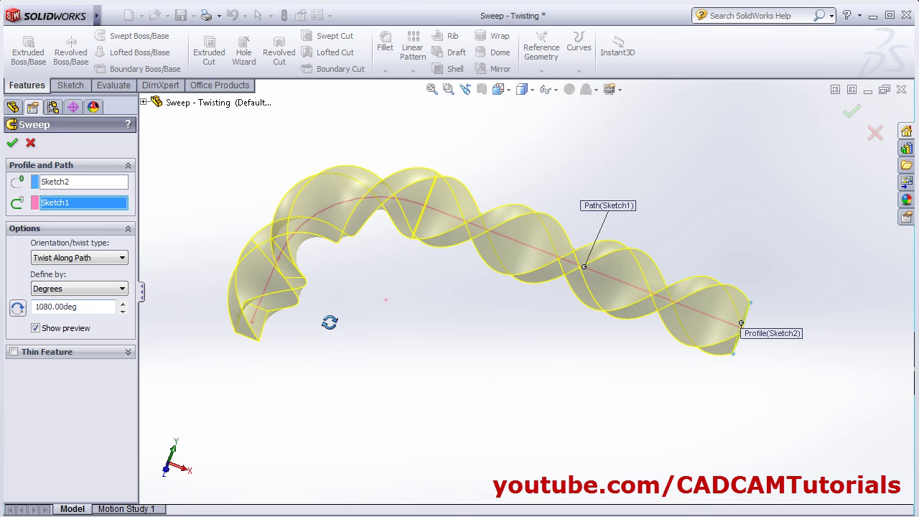
{"action": "middle_click_drag", "start_coordinate": [329, 322], "coordinate": [354, 296]}
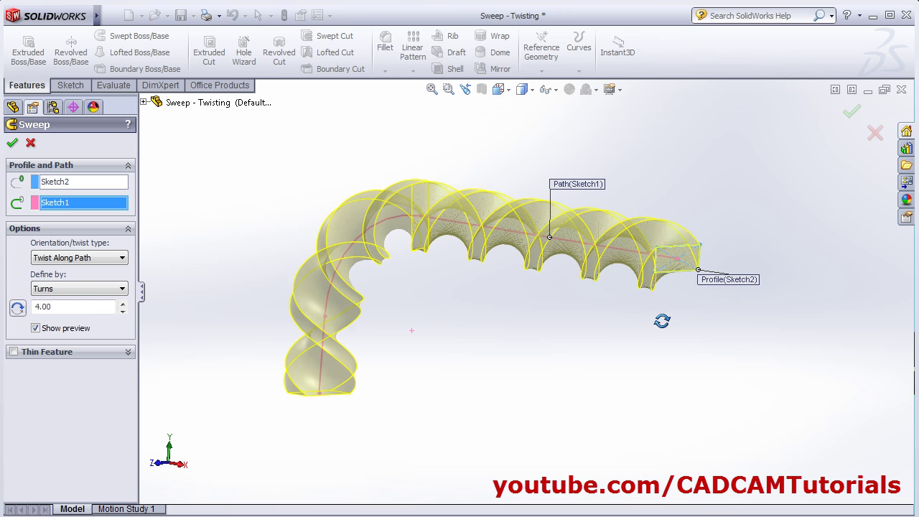
{"action": "middle_click_drag", "start_coordinate": [661, 321], "coordinate": [650, 316]}
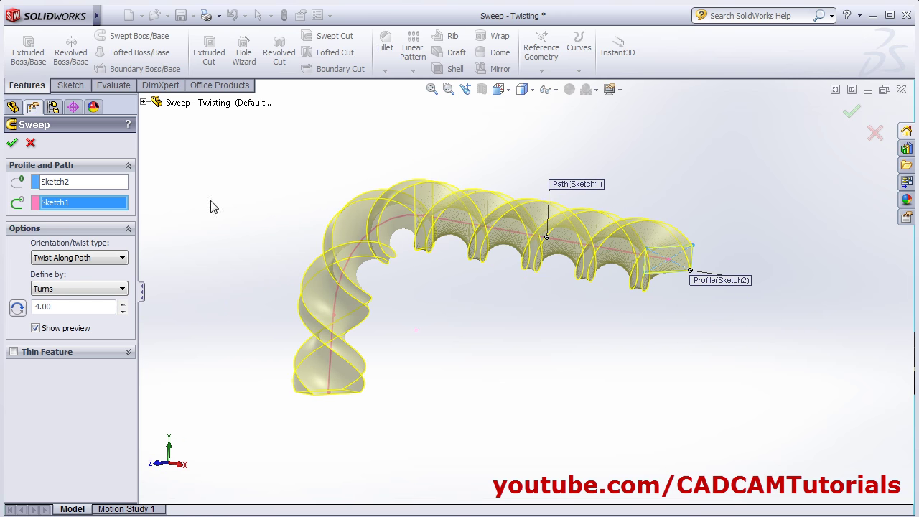
{"action": "left_click", "coordinate": [13, 143]}
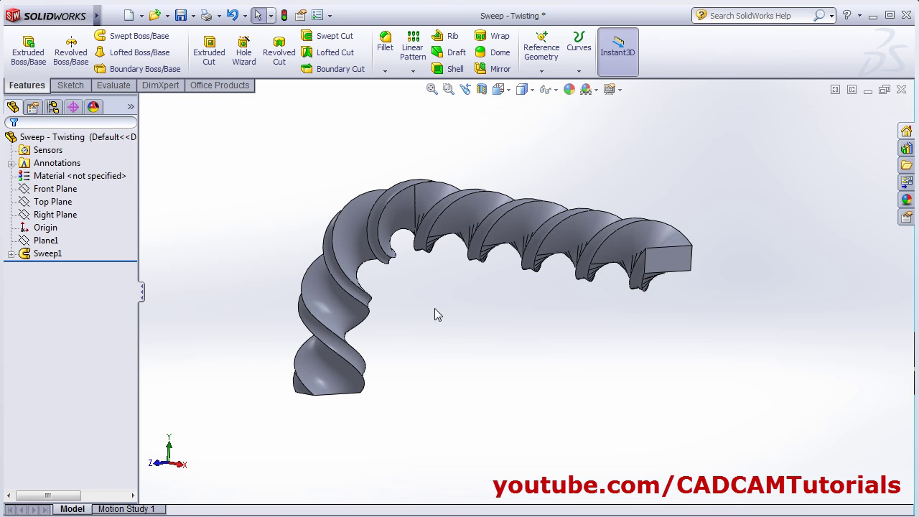
{"action": "middle_click_drag", "start_coordinate": [436, 314], "coordinate": [427, 326]}
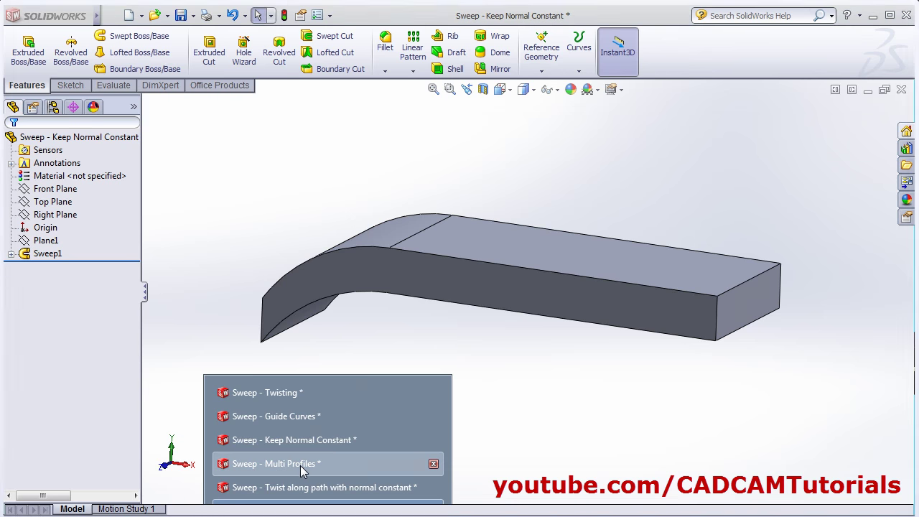
Open Sweep - Multi Profiles and inspect Sketch2's ellipse profiles and Sketch1's path
{"action": "left_click", "coordinate": [424, 464]}
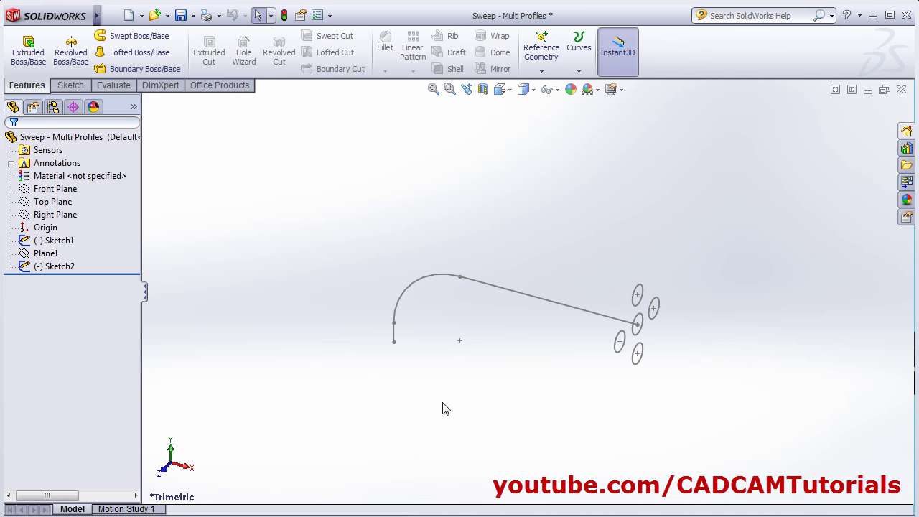
{"action": "scroll", "coordinate": [642, 344], "scroll_direction": "down", "scroll_amount": 3}
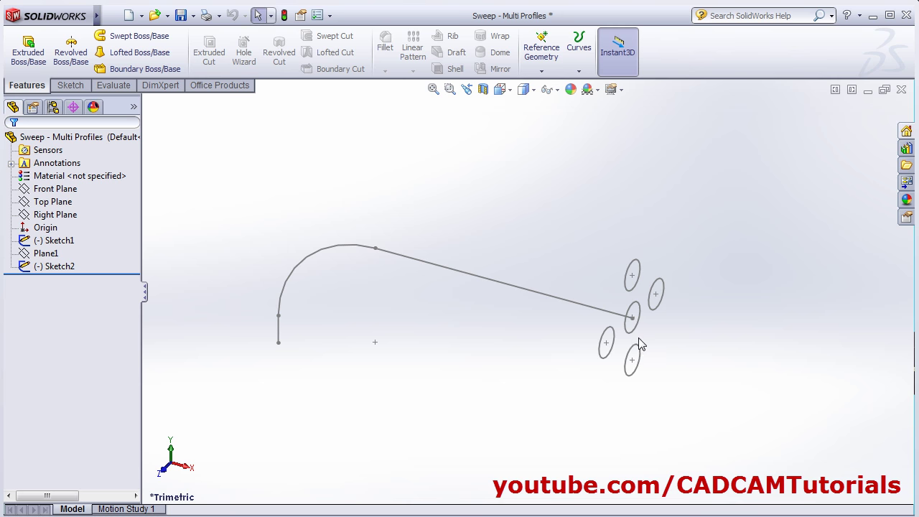
{"action": "left_click", "coordinate": [45, 266]}
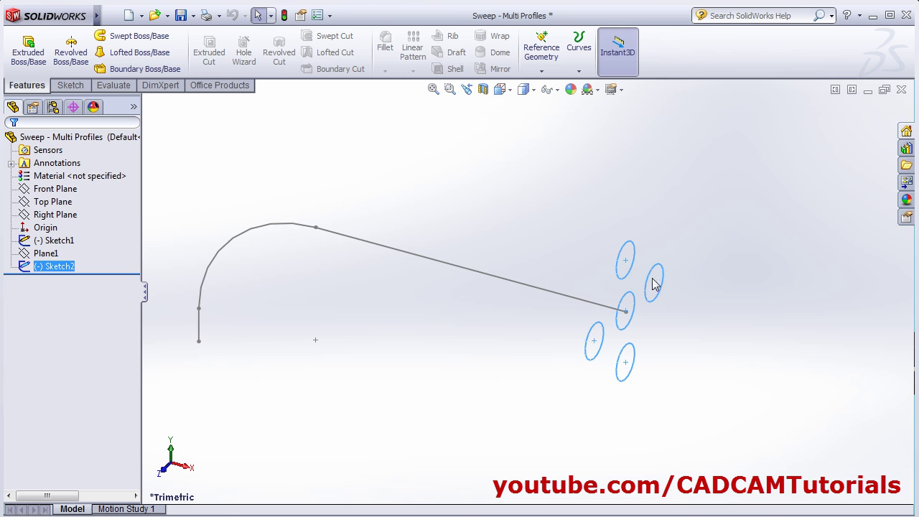
{"action": "left_click", "coordinate": [54, 241]}
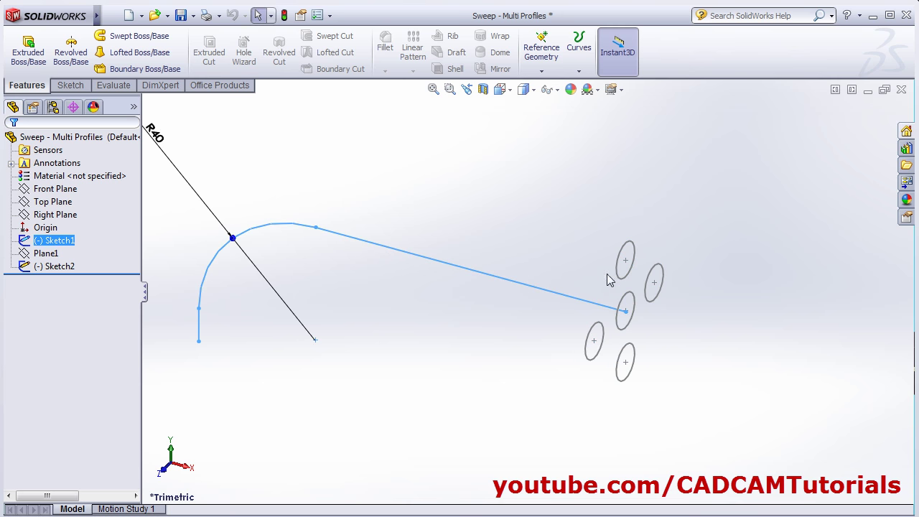
{"action": "left_click", "coordinate": [448, 369]}
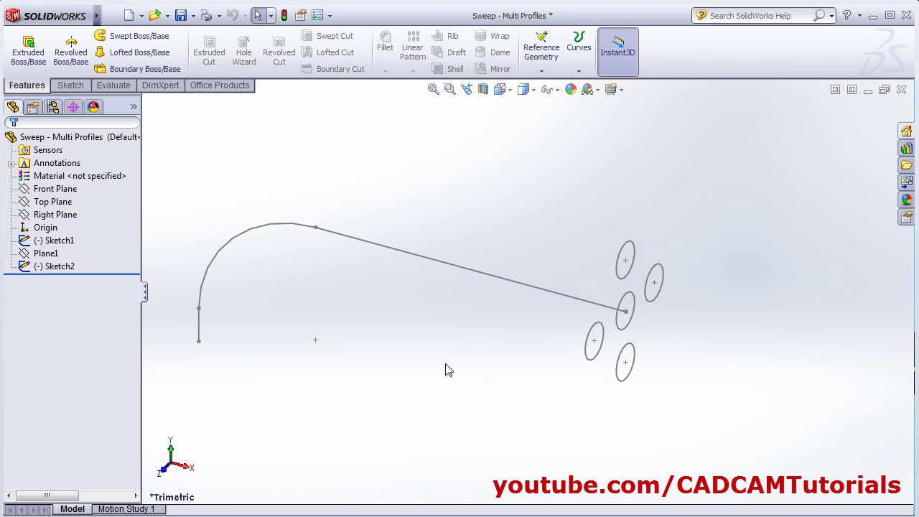
Start a swept boss with Sketch2's ellipses as profile and Sketch1 as path
{"action": "left_click", "coordinate": [131, 36]}
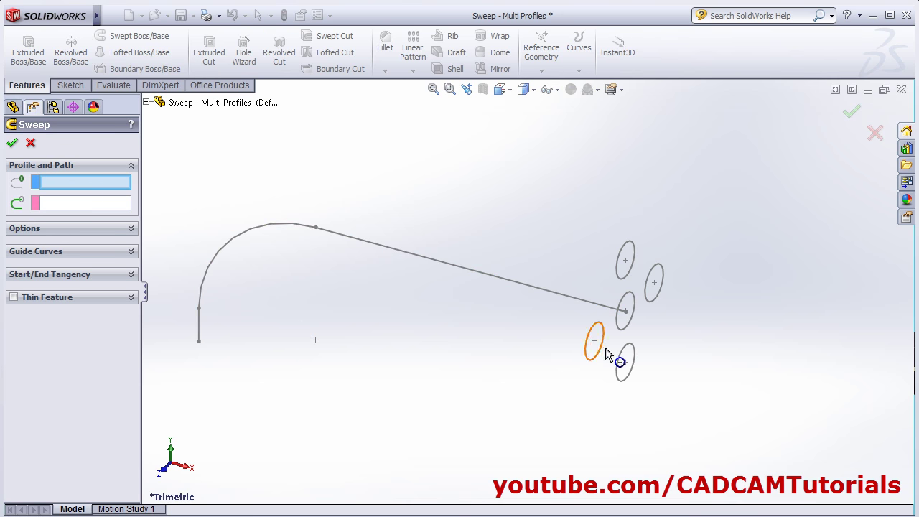
{"action": "left_click", "coordinate": [618, 380]}
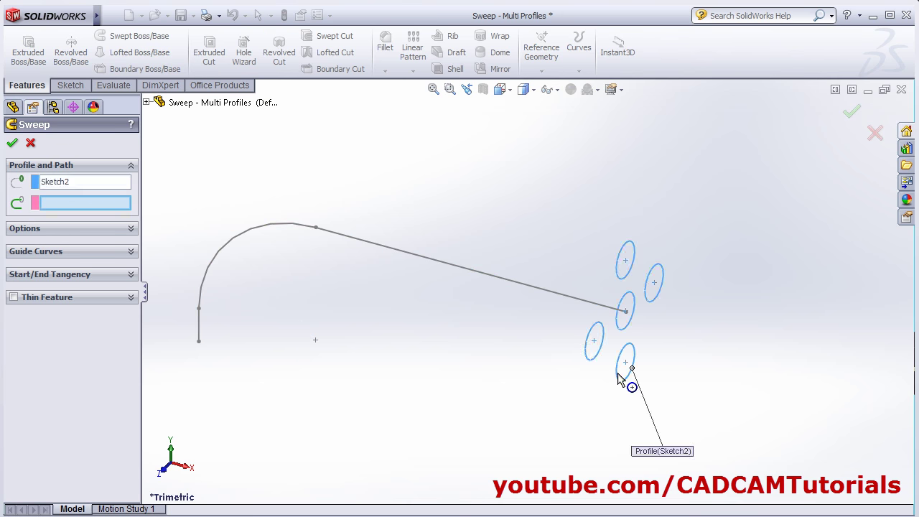
{"action": "left_click", "coordinate": [399, 260]}
{"action": "mouse_move", "coordinate": [408, 260]}
{"action": "middle_mouse_down"}
{"action": "mouse_move", "coordinate": [429, 349]}
{"action": "mouse_move", "coordinate": [367, 340]}
{"action": "mouse_move", "coordinate": [404, 399]}
{"action": "mouse_move", "coordinate": [378, 435]}
{"action": "mouse_move", "coordinate": [455, 161]}
{"action": "mouse_move", "coordinate": [446, 172]}
{"action": "mouse_move", "coordinate": [507, 176]}
{"action": "middle_mouse_up"}
{"action": "scroll", "coordinate": [470, 311], "scroll_direction": "down", "scroll_amount": 2}
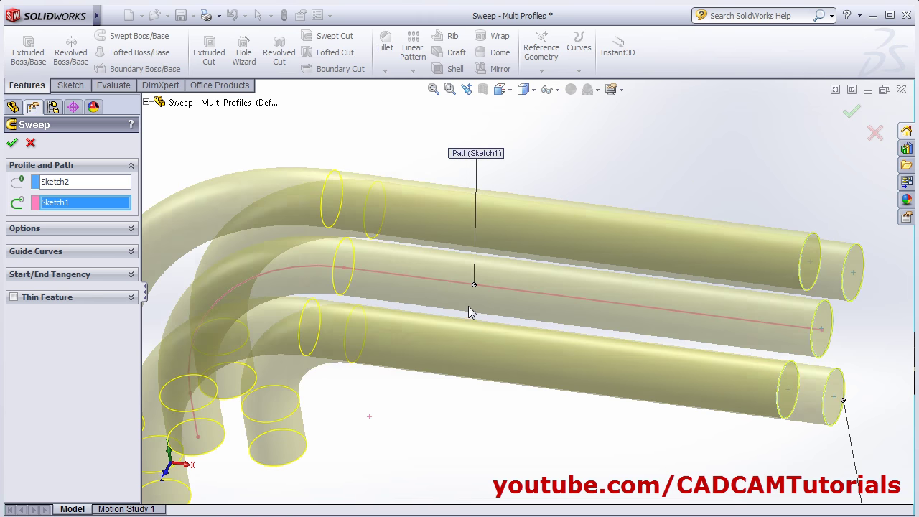
{"action": "scroll", "coordinate": [309, 285], "scroll_direction": "up", "scroll_amount": 1}
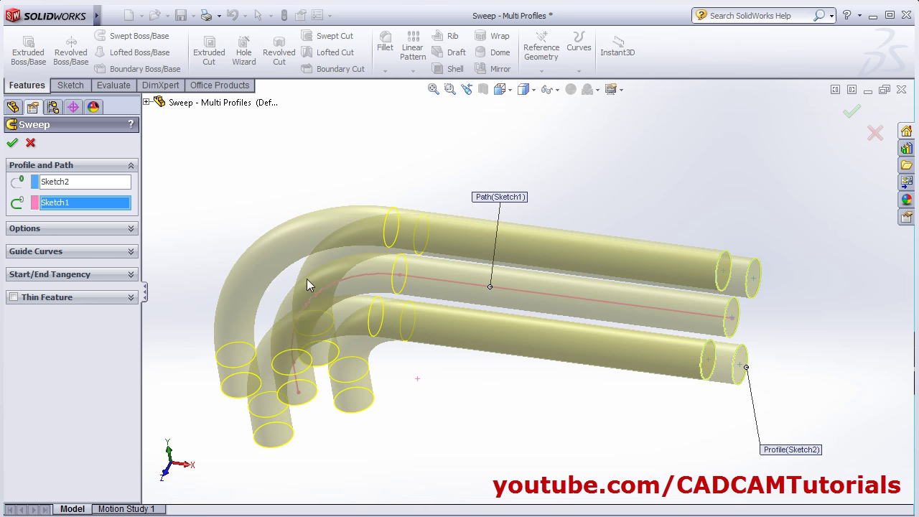
Set the sweep to Twist Along Path with 2 turns and accept it
{"action": "left_click", "coordinate": [131, 228]}
{"action": "left_click", "coordinate": [72, 259]}
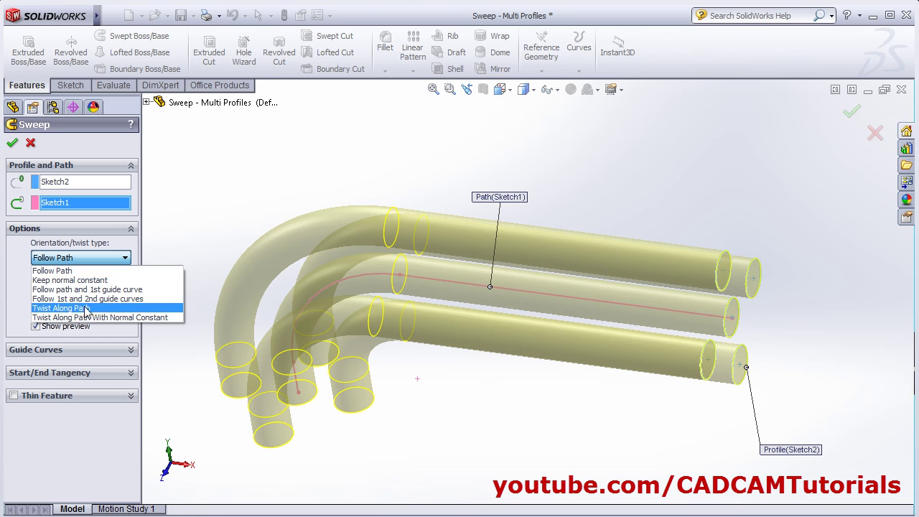
{"action": "left_click", "coordinate": [61, 308]}
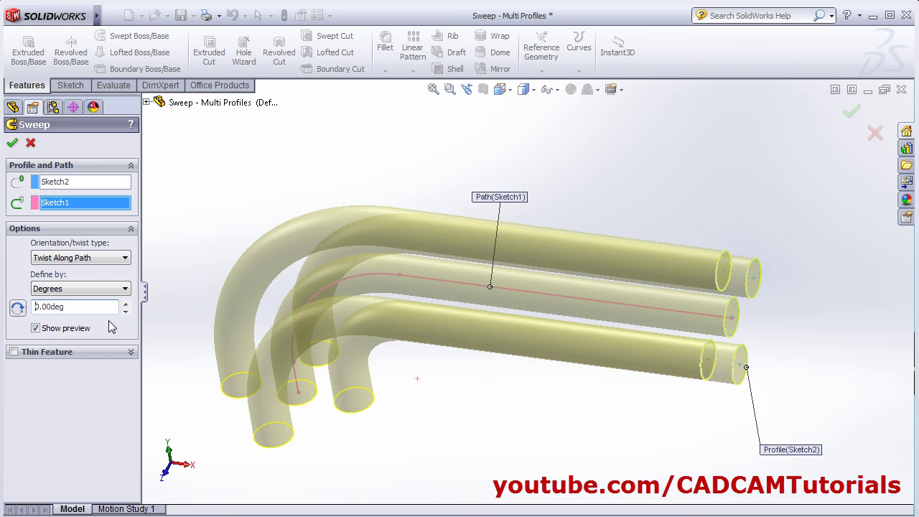
{"action": "left_click", "coordinate": [76, 288]}
{"action": "left_click", "coordinate": [57, 318]}
{"action": "left_click", "coordinate": [72, 307]}
{"action": "type", "text": "2"}
{"action": "key", "text": "Return"}
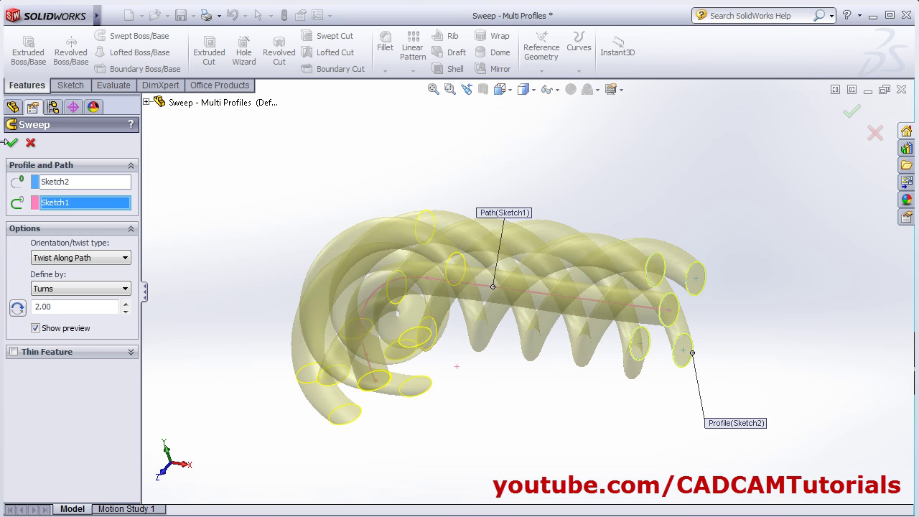
{"action": "left_click", "coordinate": [11, 143]}
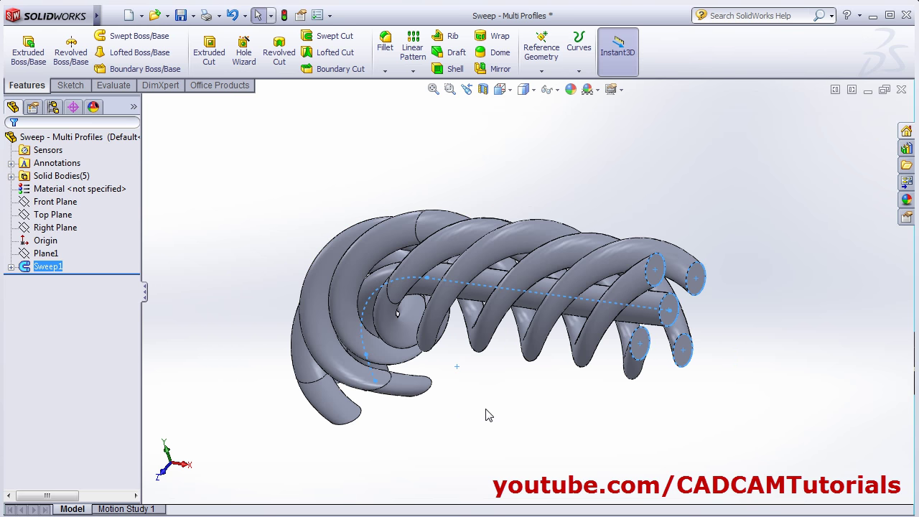
{"action": "mouse_move", "coordinate": [459, 377]}
{"action": "middle_mouse_down"}
{"action": "mouse_move", "coordinate": [451, 370]}
{"action": "mouse_move", "coordinate": [476, 338]}
{"action": "mouse_move", "coordinate": [545, 338]}
{"action": "mouse_move", "coordinate": [481, 378]}
{"action": "mouse_move", "coordinate": [460, 375]}
{"action": "middle_mouse_up"}
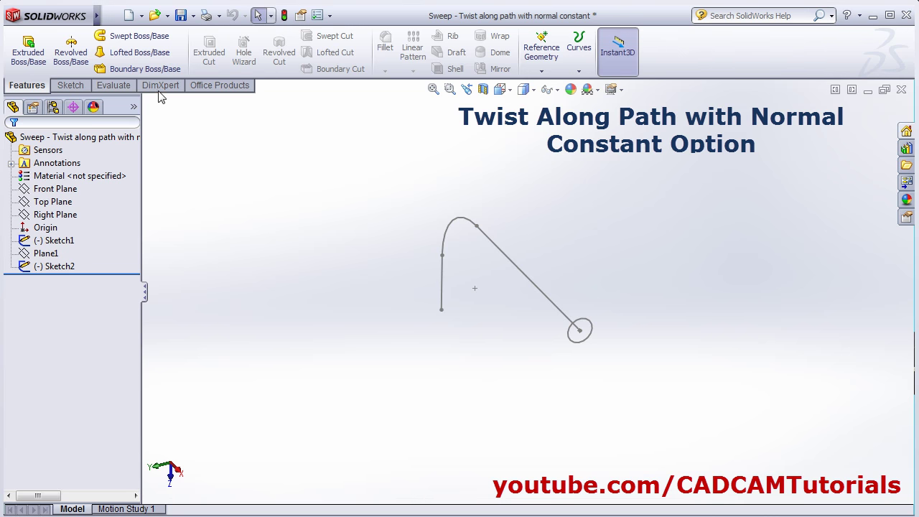
Sweep Sketch2's circle along Sketch1 using Twist Along Path With Normal Constant, 1 turn
{"action": "left_click", "coordinate": [126, 36]}
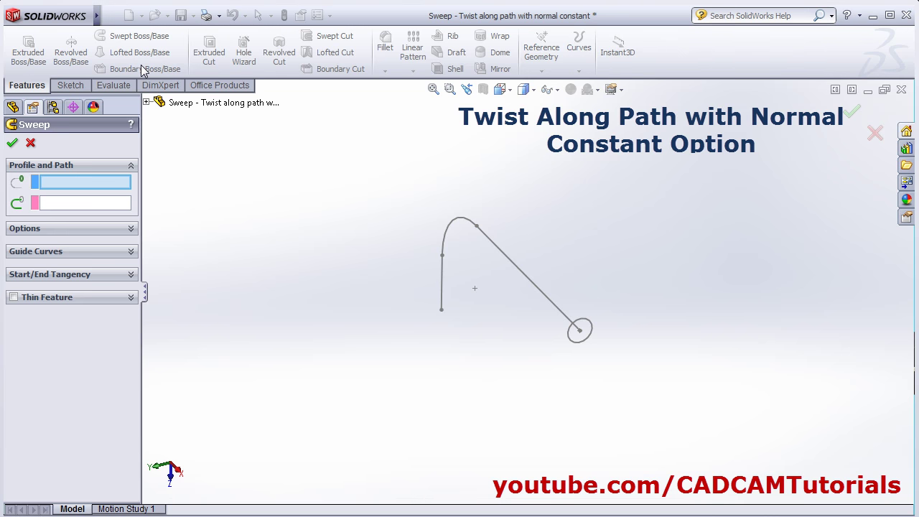
{"action": "left_click", "coordinate": [590, 332]}
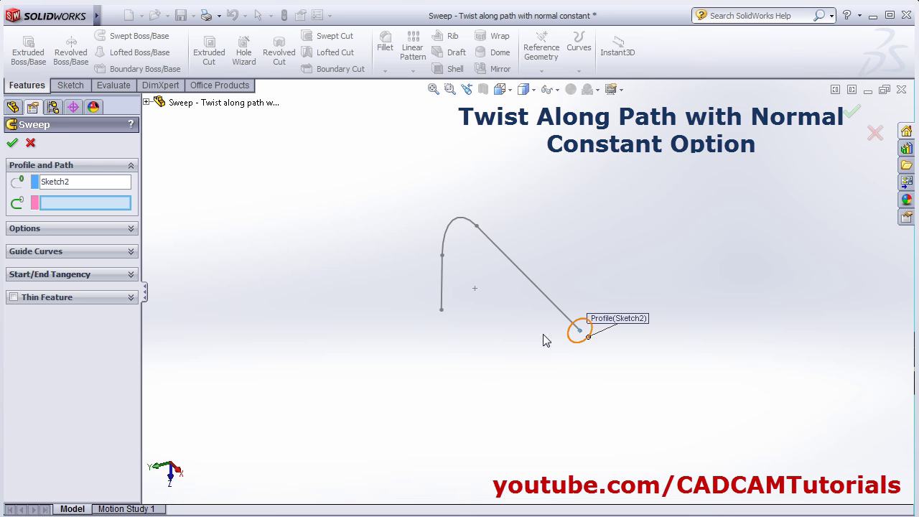
{"action": "left_click", "coordinate": [513, 265]}
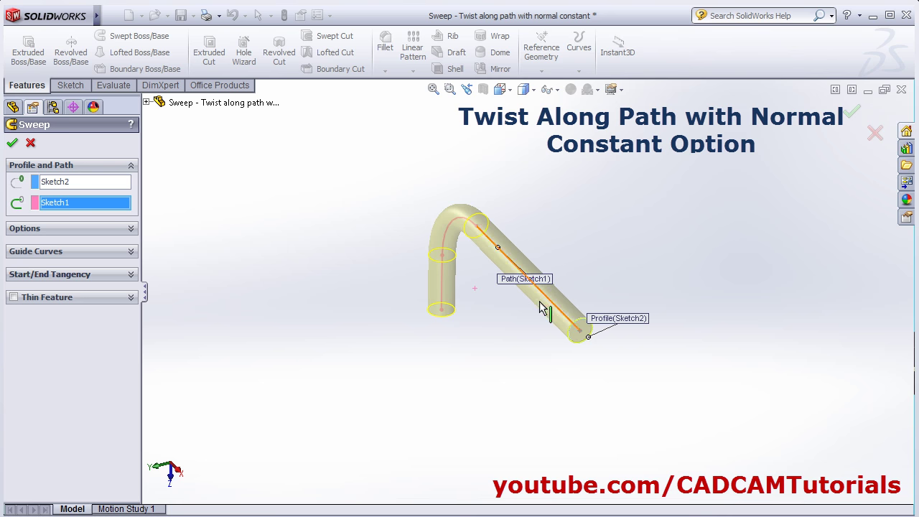
{"action": "left_click", "coordinate": [79, 229]}
{"action": "left_click", "coordinate": [81, 257]}
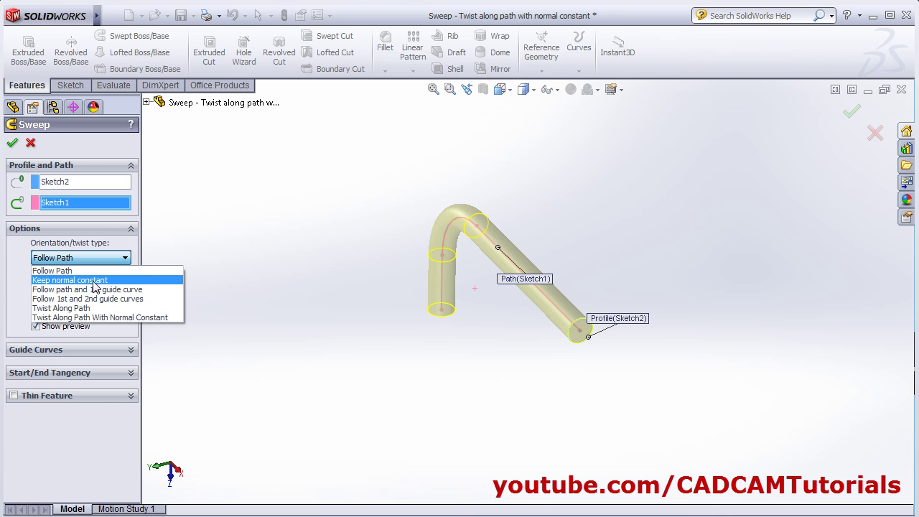
{"action": "left_click", "coordinate": [101, 318]}
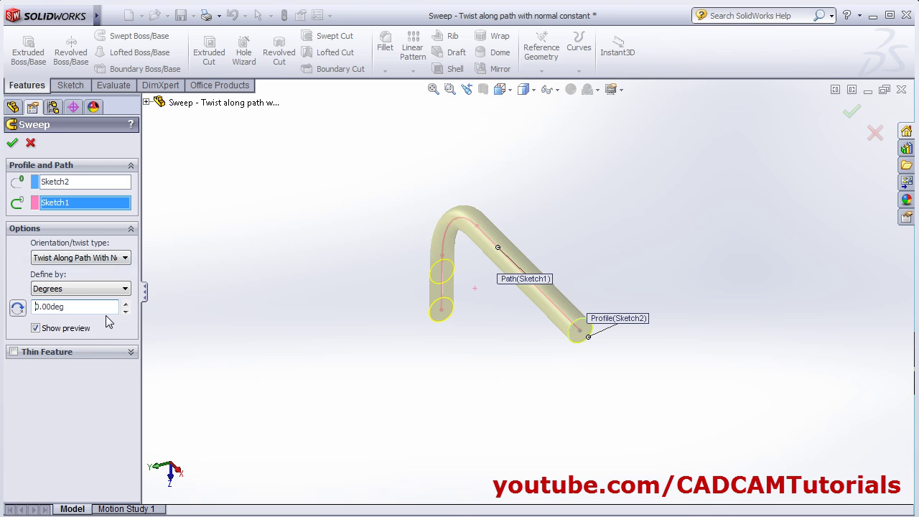
{"action": "left_click_drag", "start_coordinate": [72, 310], "coordinate": [5, 301]}
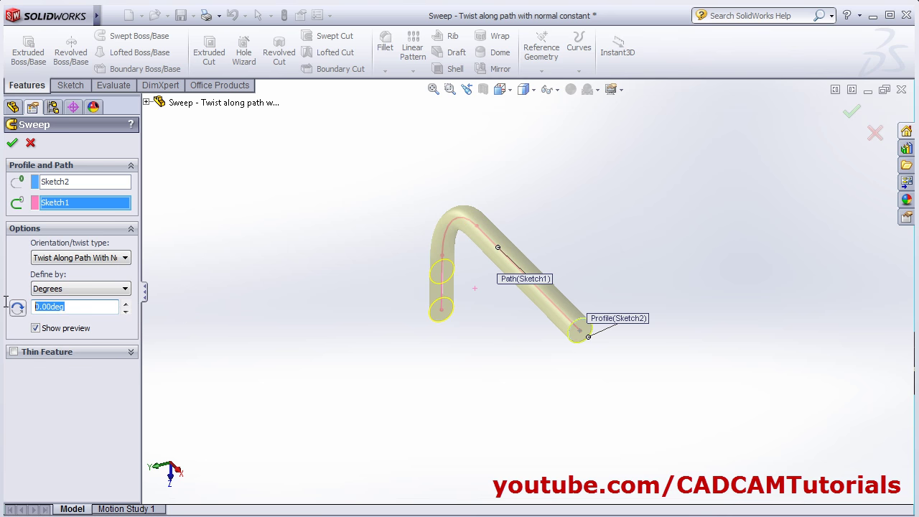
{"action": "left_click", "coordinate": [85, 288]}
{"action": "left_click", "coordinate": [40, 321]}
{"action": "type", "text": "1"}
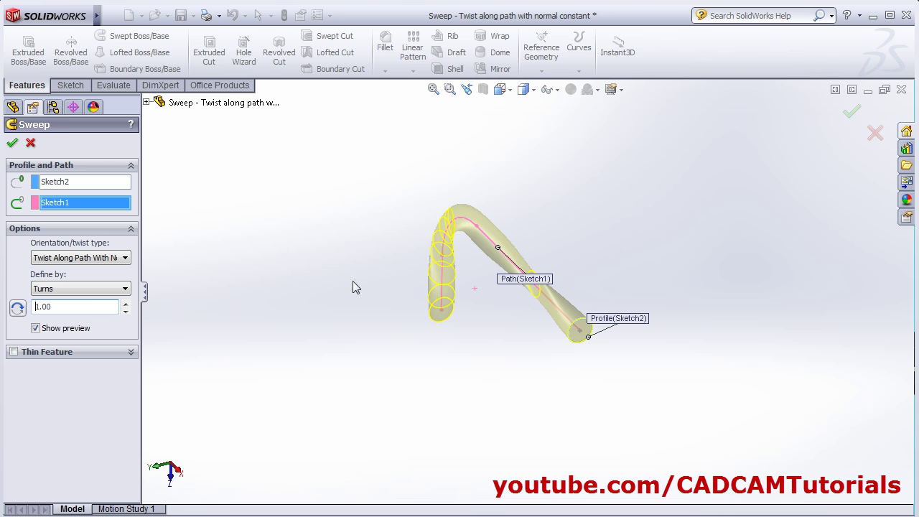
Inspect the twisted tube and confirm the sweep with normal-constant twist kept
{"action": "middle_click_drag", "start_coordinate": [427, 342], "coordinate": [523, 357]}
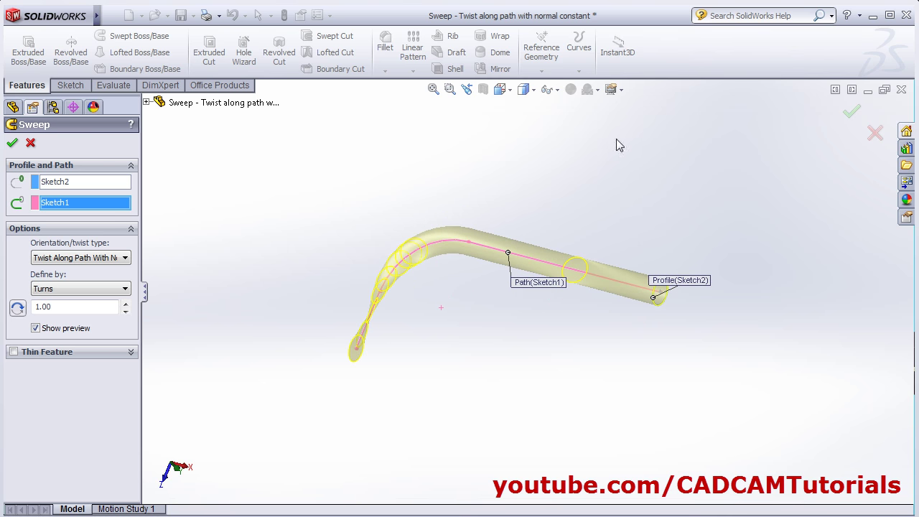
{"action": "middle_click_drag", "start_coordinate": [619, 146], "coordinate": [567, 142]}
{"action": "middle_click_drag", "start_coordinate": [358, 352], "coordinate": [259, 290]}
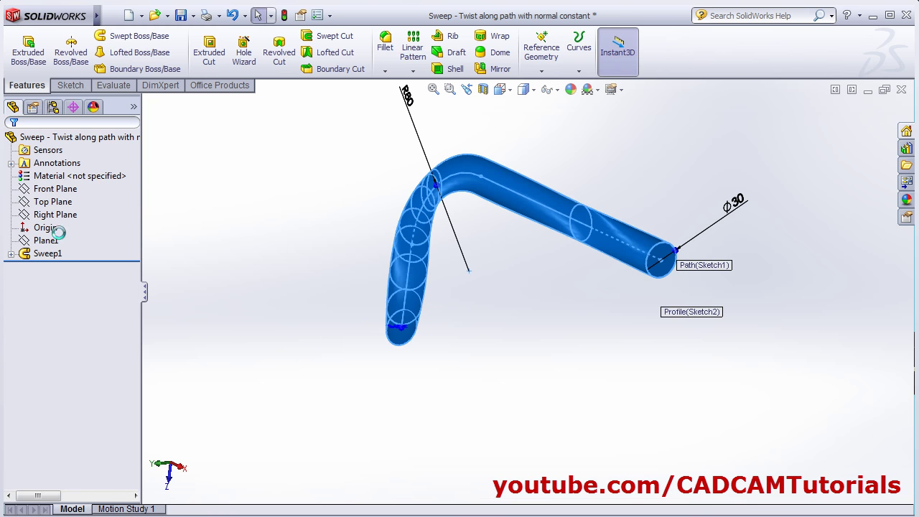
{"action": "left_click", "coordinate": [113, 293]}
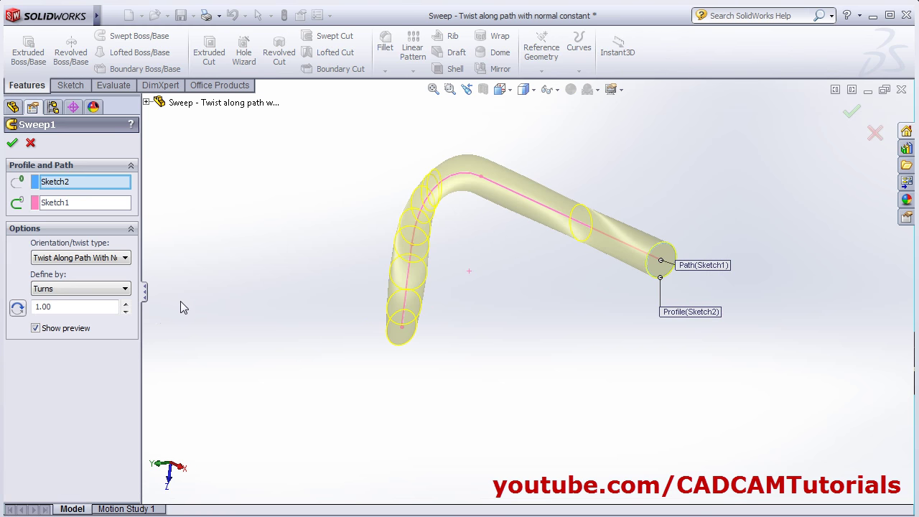
{"action": "left_click", "coordinate": [115, 260]}
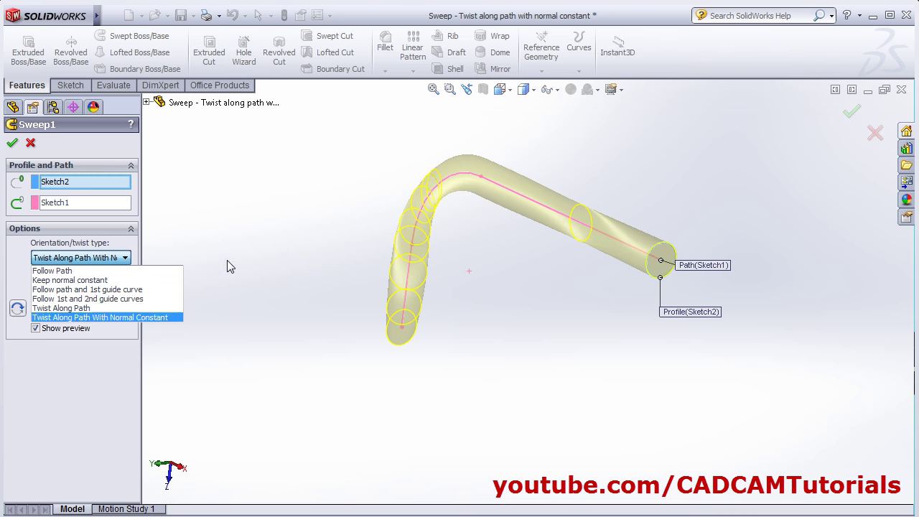
{"action": "left_click", "coordinate": [86, 317]}
{"action": "left_click", "coordinate": [31, 143]}
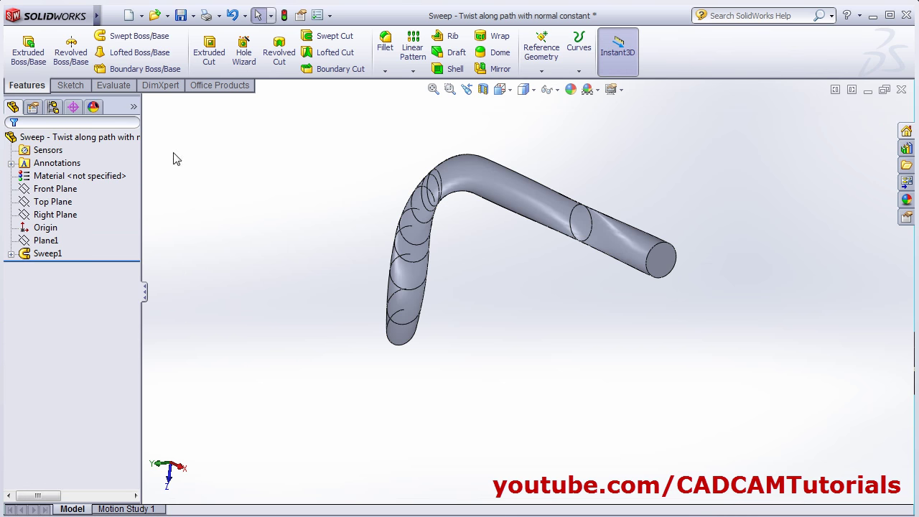
{"action": "left_click", "coordinate": [128, 15]}
Create a new part and start a sketch on the Top Plane
{"action": "left_click", "coordinate": [467, 388]}
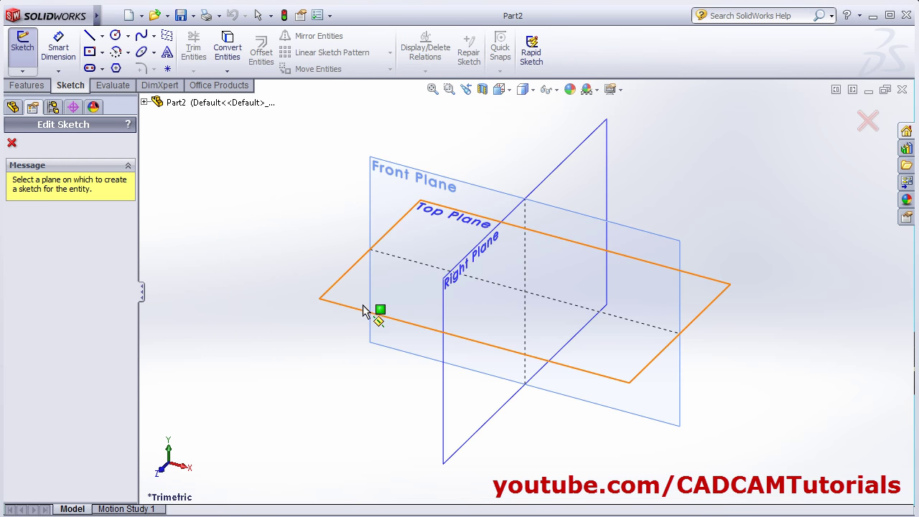
{"action": "left_click", "coordinate": [404, 325]}
{"action": "left_click", "coordinate": [401, 334]}
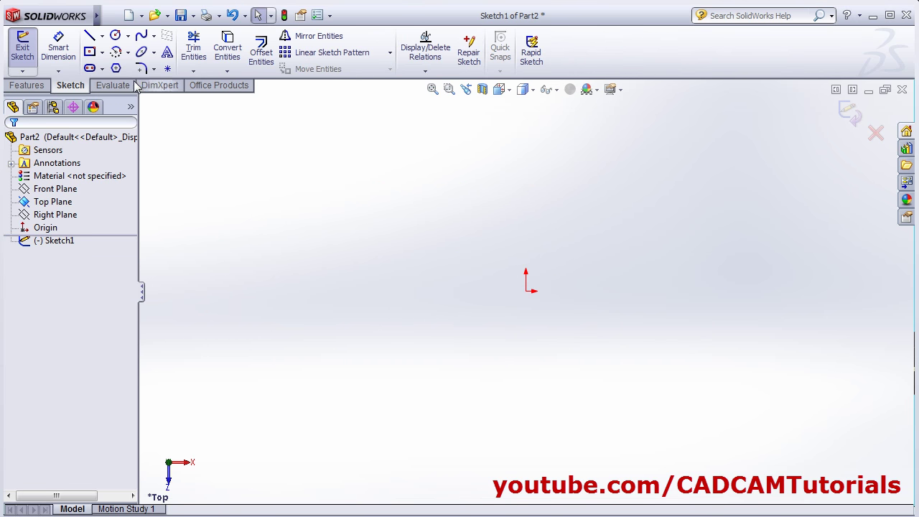
Draw an ellipse centred at the origin, exit the sketch and view it in 3D
{"action": "left_click", "coordinate": [140, 51]}
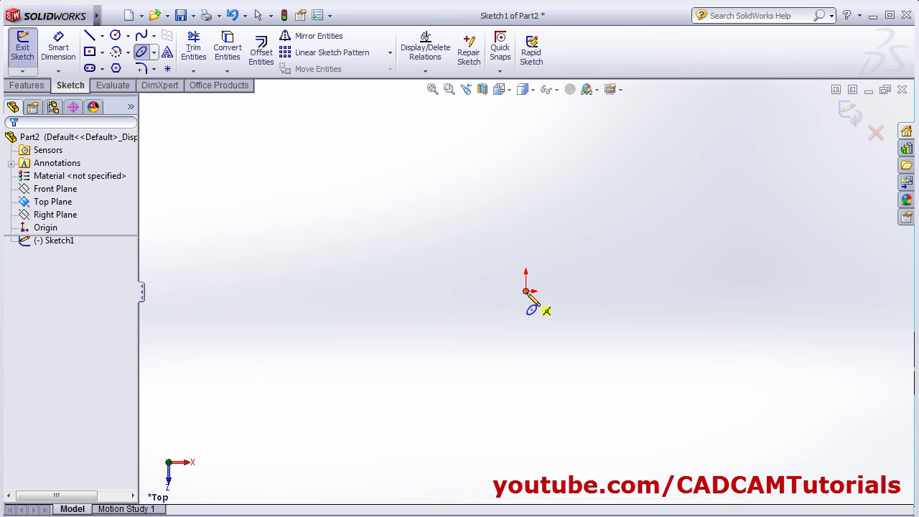
{"action": "left_click", "coordinate": [526, 290]}
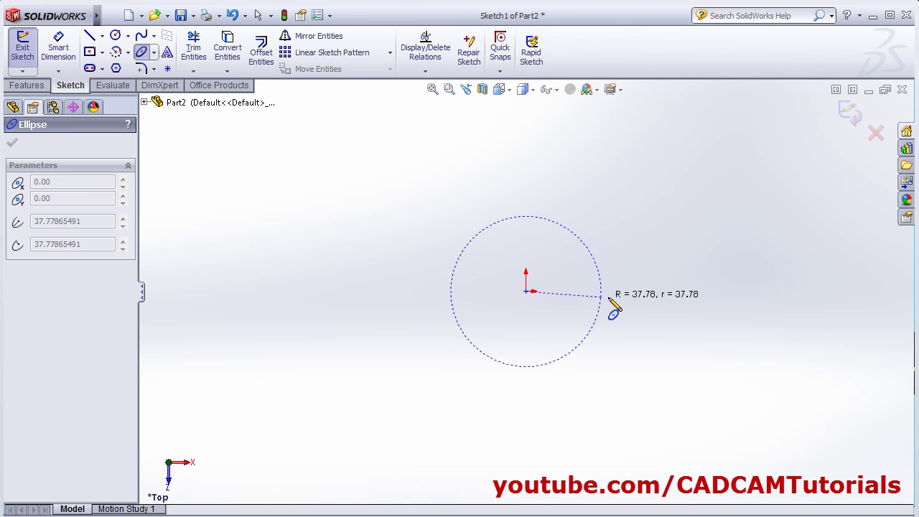
{"action": "left_click", "coordinate": [678, 291]}
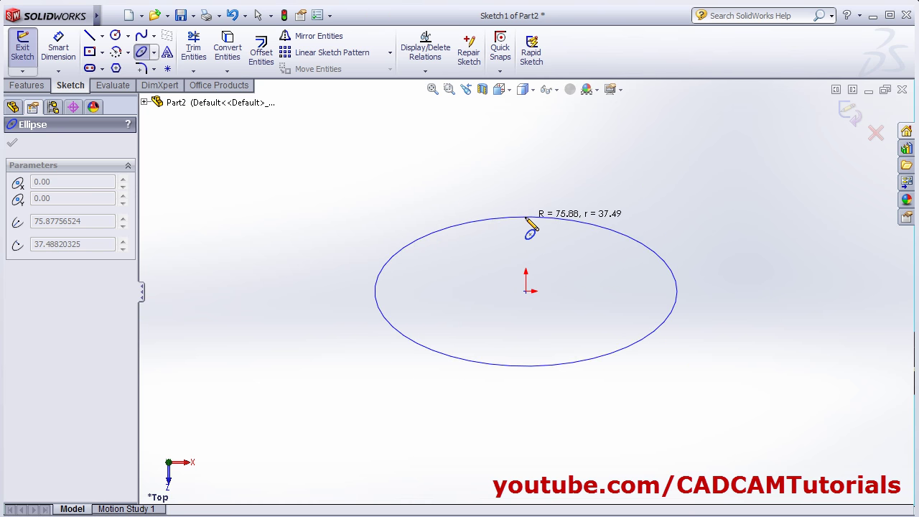
{"action": "left_click", "coordinate": [527, 220]}
{"action": "left_click", "coordinate": [851, 117]}
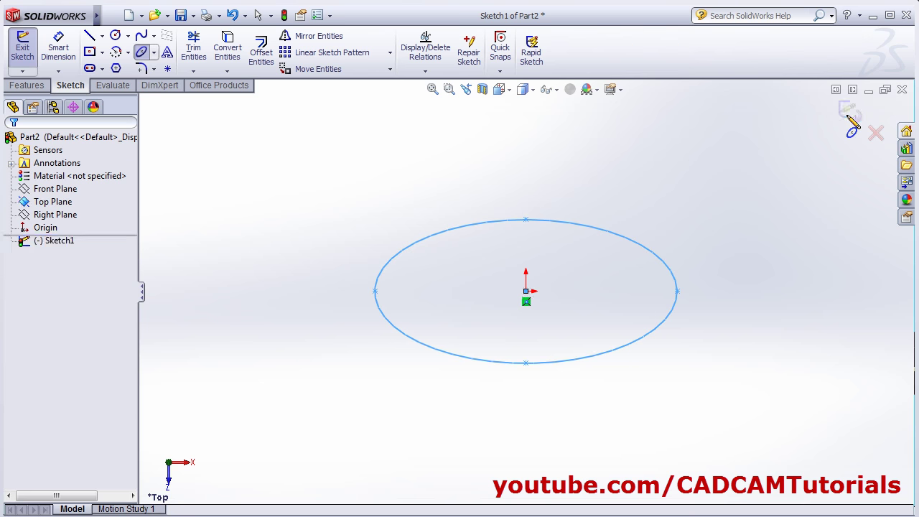
{"action": "mouse_move", "coordinate": [418, 392]}
{"action": "middle_mouse_down"}
{"action": "mouse_move", "coordinate": [420, 325]}
{"action": "mouse_move", "coordinate": [795, 369]}
{"action": "mouse_move", "coordinate": [247, 197]}
{"action": "middle_mouse_up"}
{"action": "left_click", "coordinate": [247, 197]}
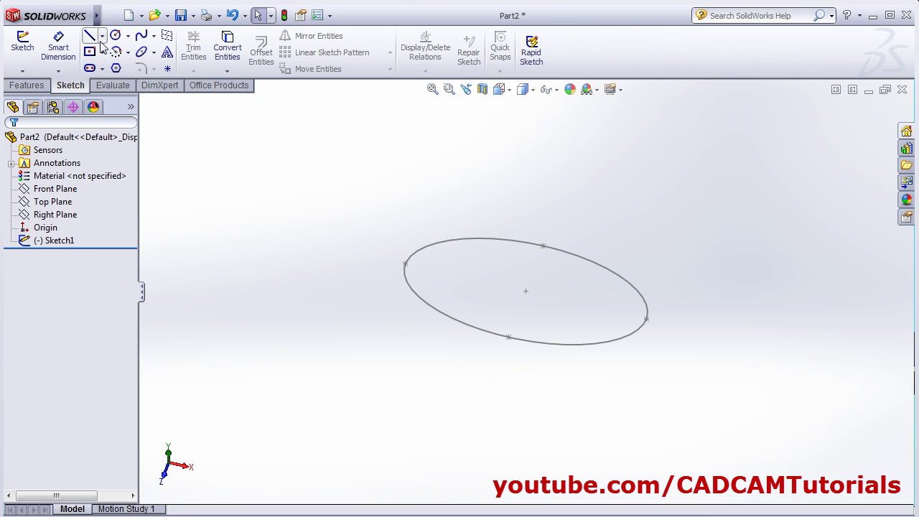
Start a second sketch on the Front Plane, viewed face-on
{"action": "left_click", "coordinate": [22, 44]}
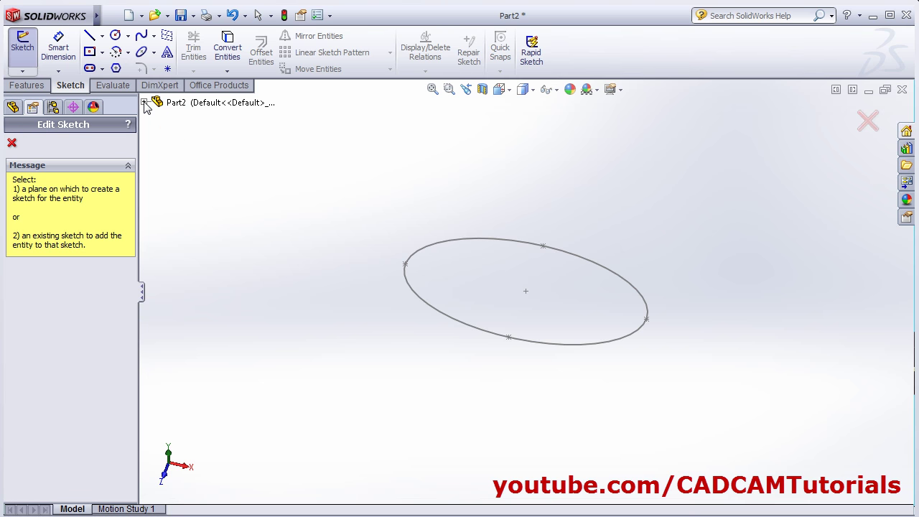
{"action": "left_click", "coordinate": [144, 102]}
{"action": "left_click", "coordinate": [188, 156]}
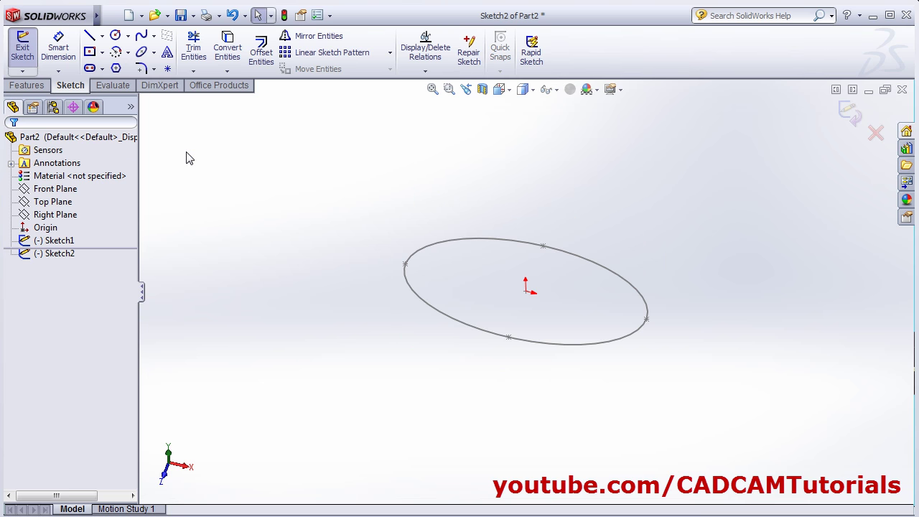
{"action": "left_click", "coordinate": [500, 91]}
{"action": "left_click", "coordinate": [572, 151]}
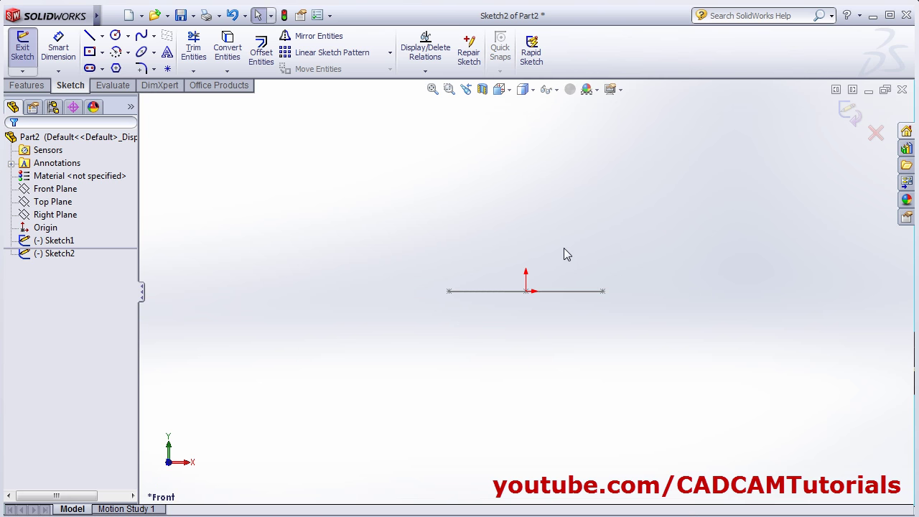
{"action": "mouse_move", "coordinate": [565, 252]}
{"action": "middle_mouse_down", "text": "ctrl"}
{"action": "mouse_move", "coordinate": [472, 302]}
{"action": "mouse_move", "coordinate": [451, 345]}
{"action": "middle_mouse_up", "text": "ctrl"}
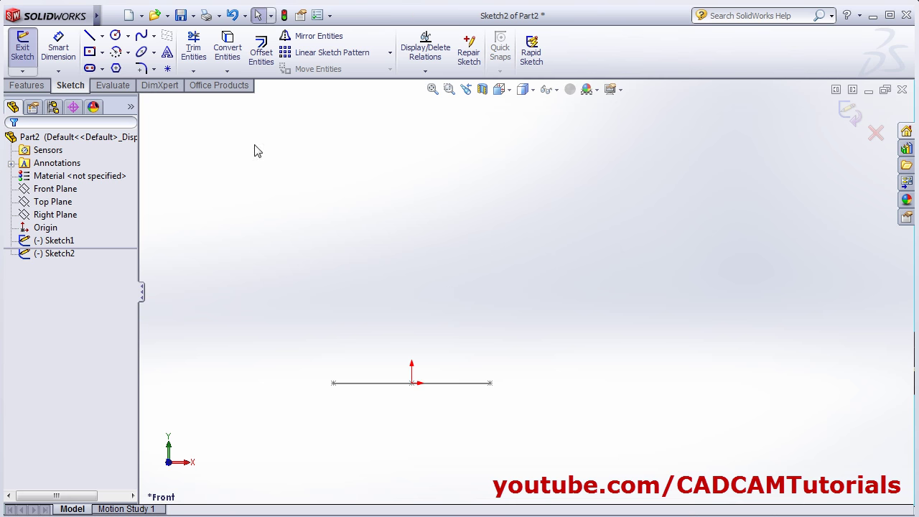
Draw a vertical line up from the origin and exit the sketch
{"action": "left_click", "coordinate": [91, 37]}
{"action": "left_click", "coordinate": [412, 383]}
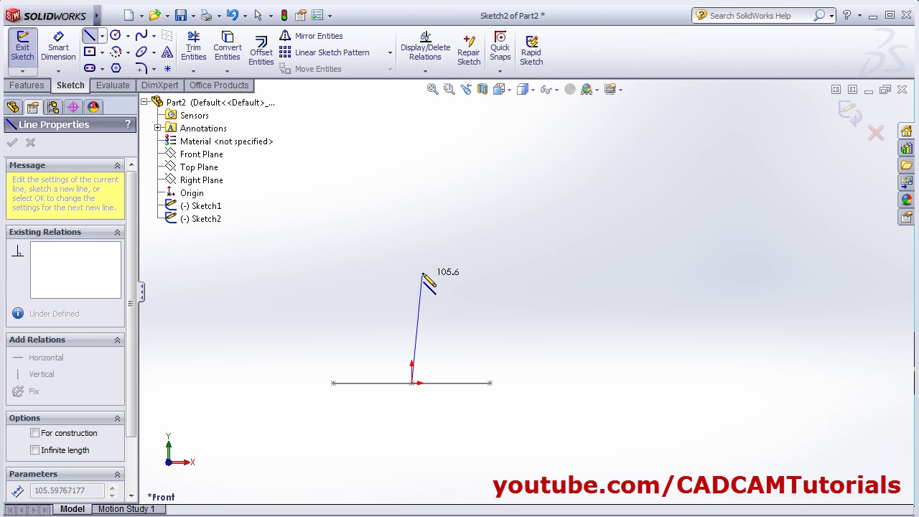
{"action": "left_click", "coordinate": [412, 236]}
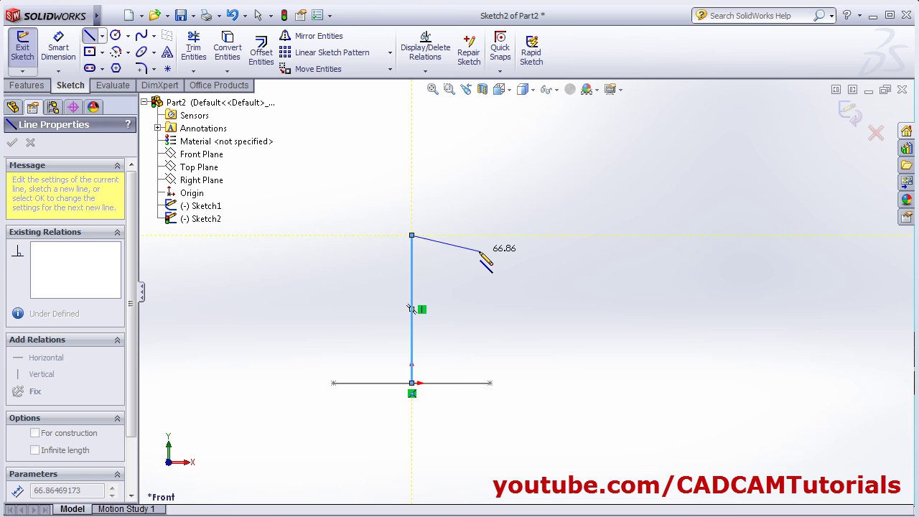
{"action": "right_click", "coordinate": [486, 262]}
{"action": "left_click", "coordinate": [512, 144]}
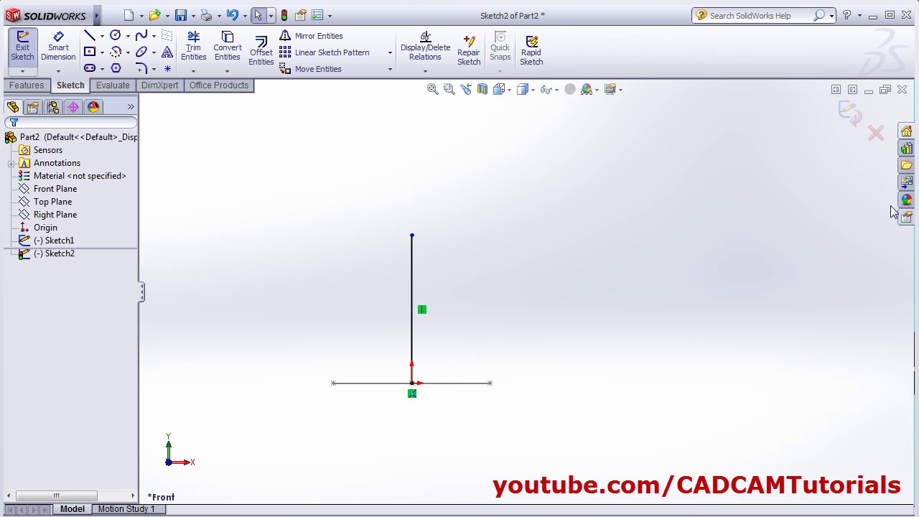
{"action": "left_click", "coordinate": [849, 112]}
{"action": "mouse_move", "coordinate": [661, 244]}
{"action": "middle_mouse_down"}
{"action": "mouse_move", "coordinate": [603, 286]}
{"action": "mouse_move", "coordinate": [618, 310]}
{"action": "middle_mouse_up"}
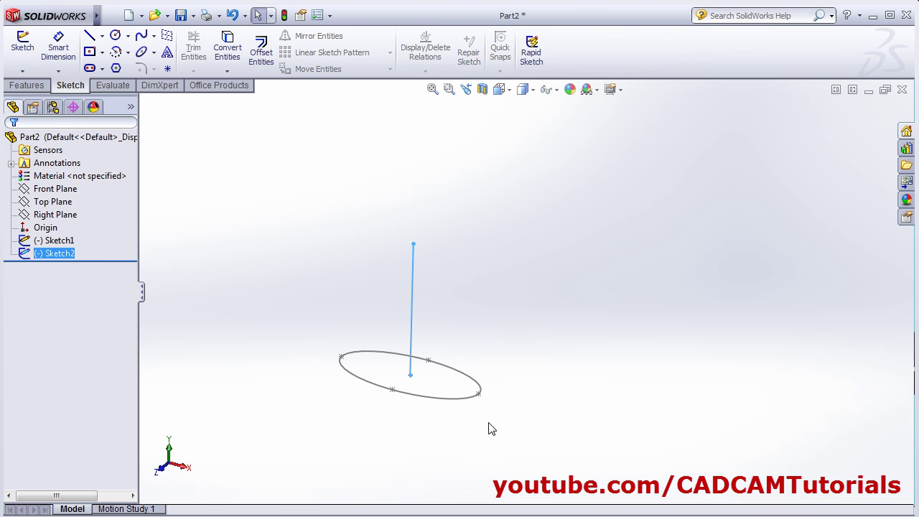
Start a third sketch on the Front Plane in Front view
{"action": "left_click", "coordinate": [426, 274]}
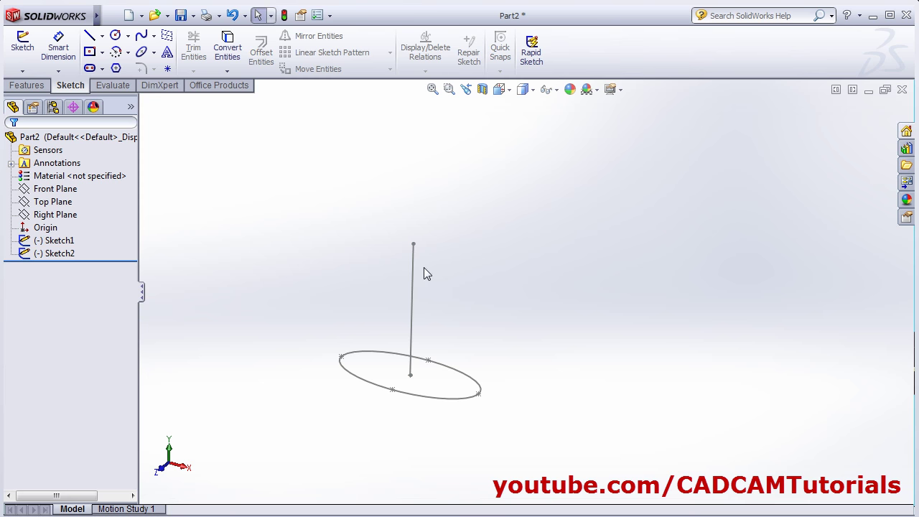
{"action": "left_click", "coordinate": [22, 45]}
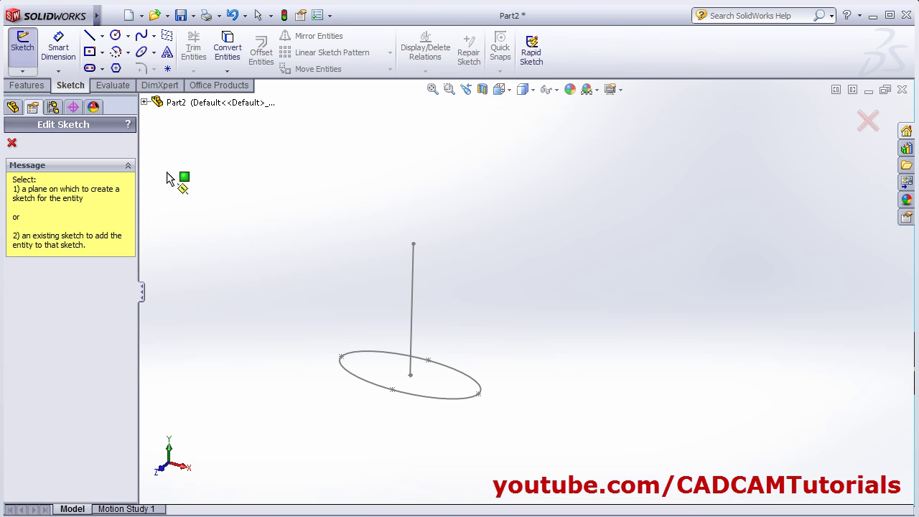
{"action": "left_click", "coordinate": [145, 102]}
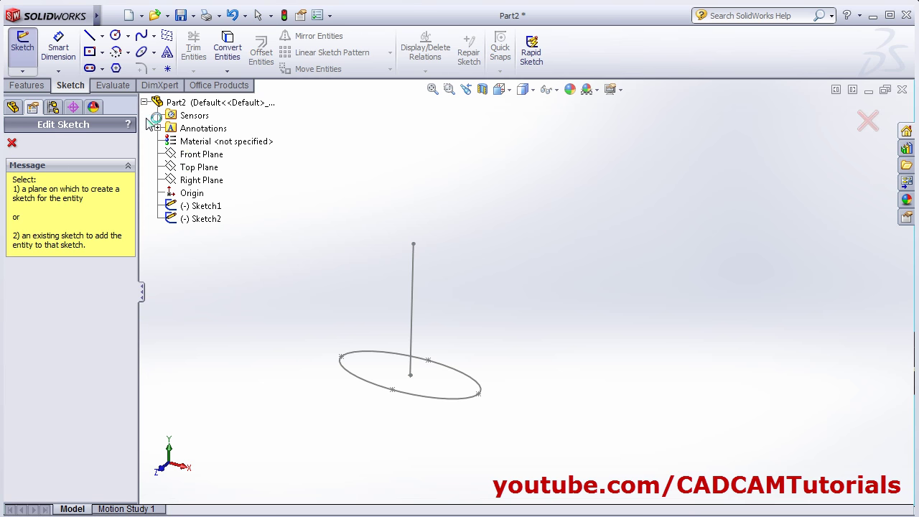
{"action": "left_click", "coordinate": [186, 156]}
{"action": "left_click", "coordinate": [499, 90]}
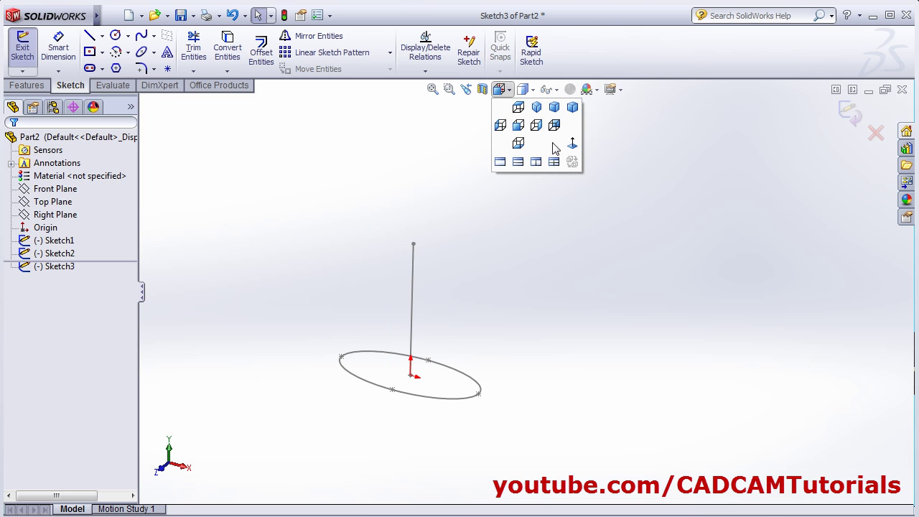
{"action": "left_click", "coordinate": [570, 148]}
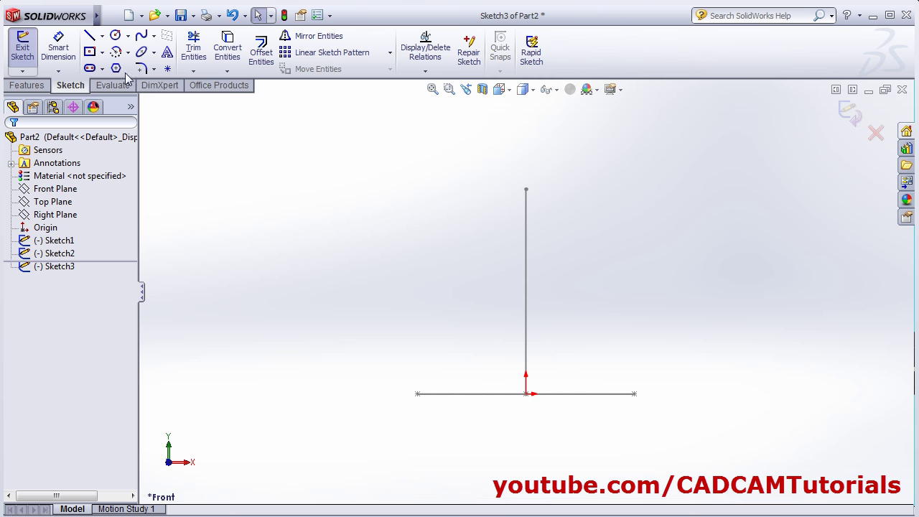
Draw a four-point spline rising from the ellipse's right end and exit the sketch
{"action": "left_click", "coordinate": [141, 36]}
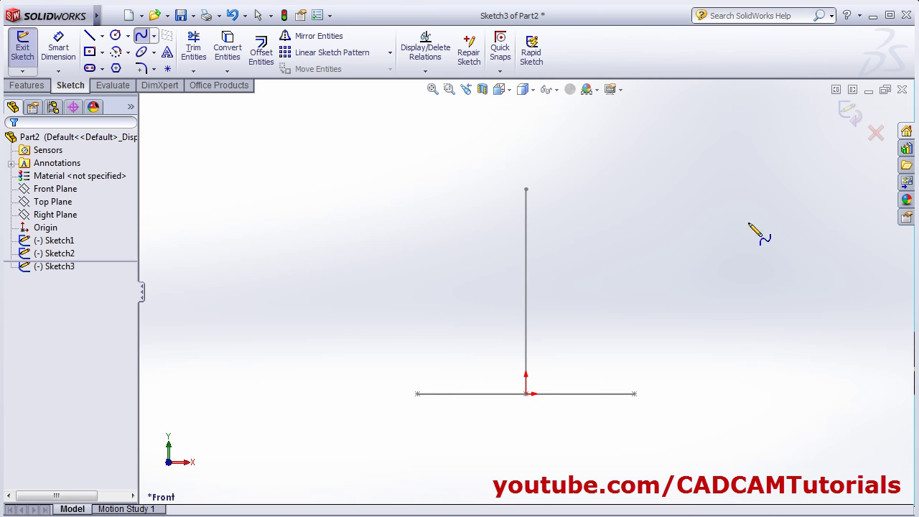
{"action": "left_click", "coordinate": [635, 394]}
{"action": "left_click", "coordinate": [665, 326]}
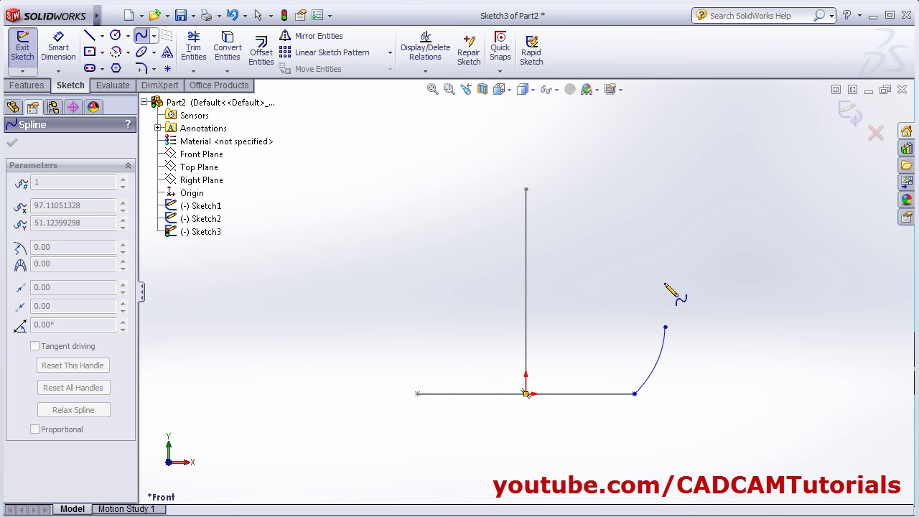
{"action": "left_click", "coordinate": [669, 242]}
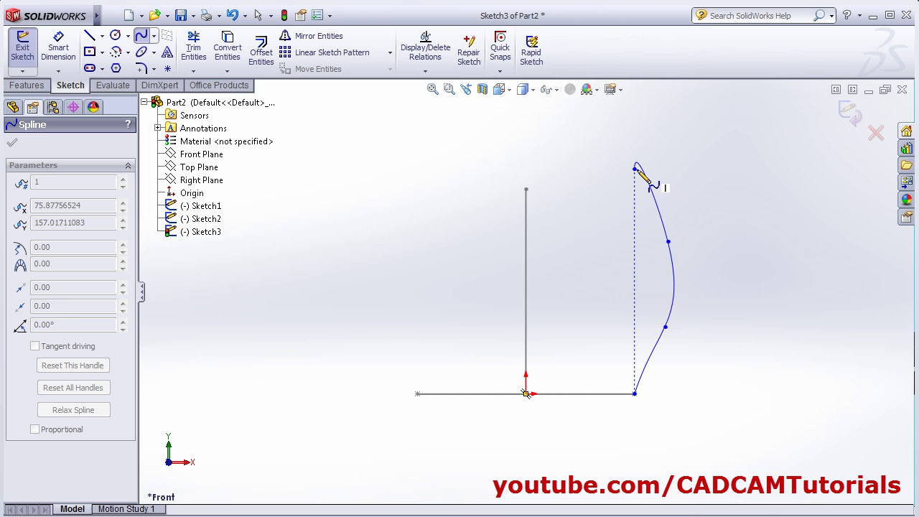
{"action": "left_click", "coordinate": [635, 168]}
{"action": "right_click", "coordinate": [709, 137]}
{"action": "left_click", "coordinate": [744, 195]}
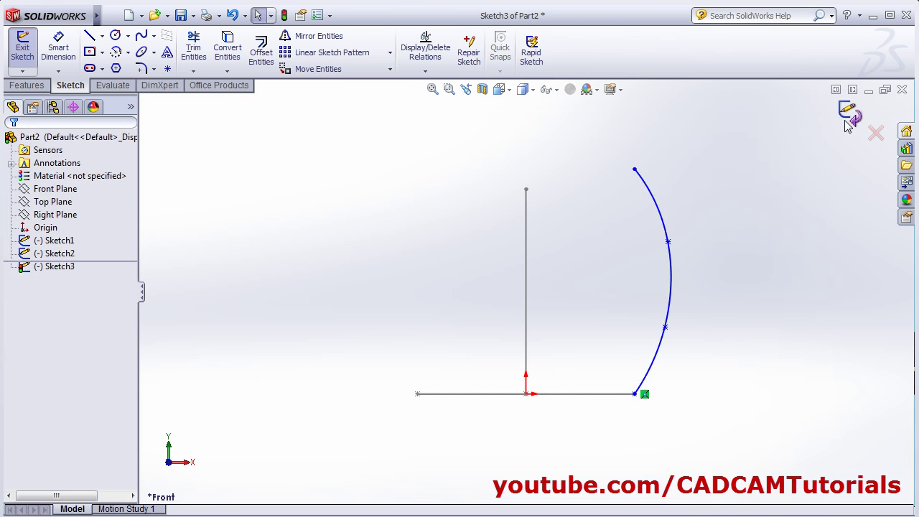
{"action": "left_click", "coordinate": [847, 119]}
{"action": "mouse_move", "coordinate": [543, 278]}
{"action": "middle_mouse_down"}
{"action": "mouse_move", "coordinate": [523, 334]}
{"action": "mouse_move", "coordinate": [600, 279]}
{"action": "middle_mouse_up"}
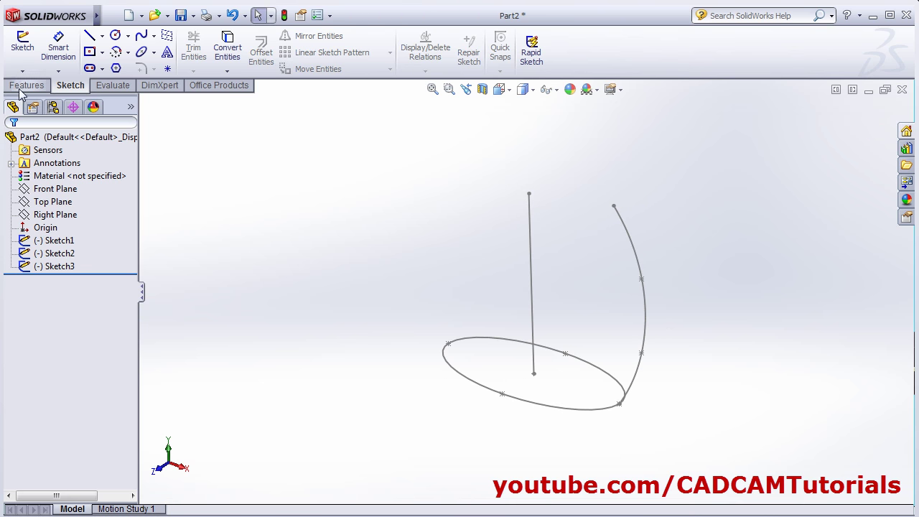
Start a sketch on the Right Plane, viewed normal to it
{"action": "left_click", "coordinate": [23, 45]}
{"action": "left_click", "coordinate": [144, 103]}
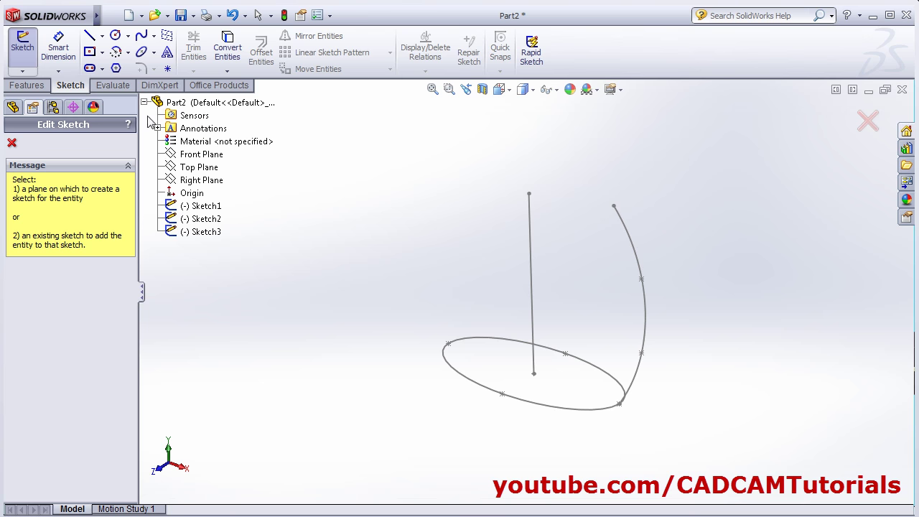
{"action": "left_click", "coordinate": [189, 180]}
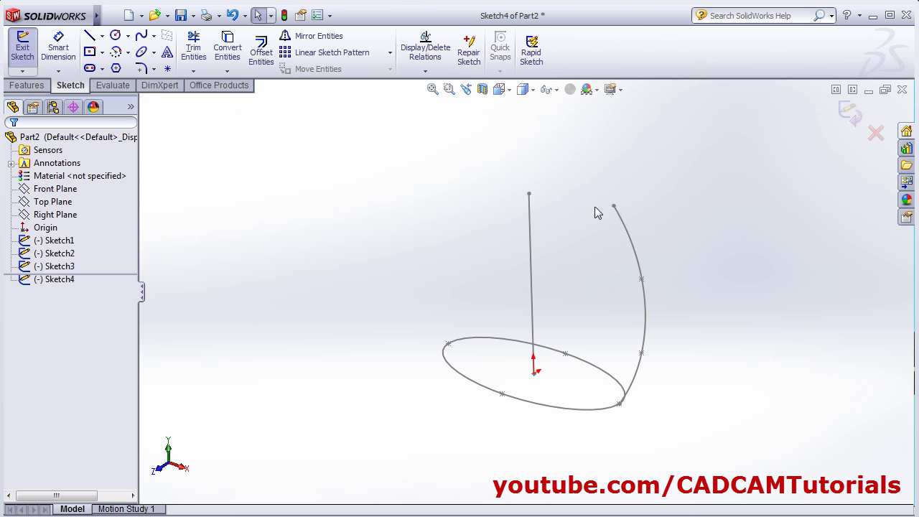
{"action": "left_click", "coordinate": [507, 89]}
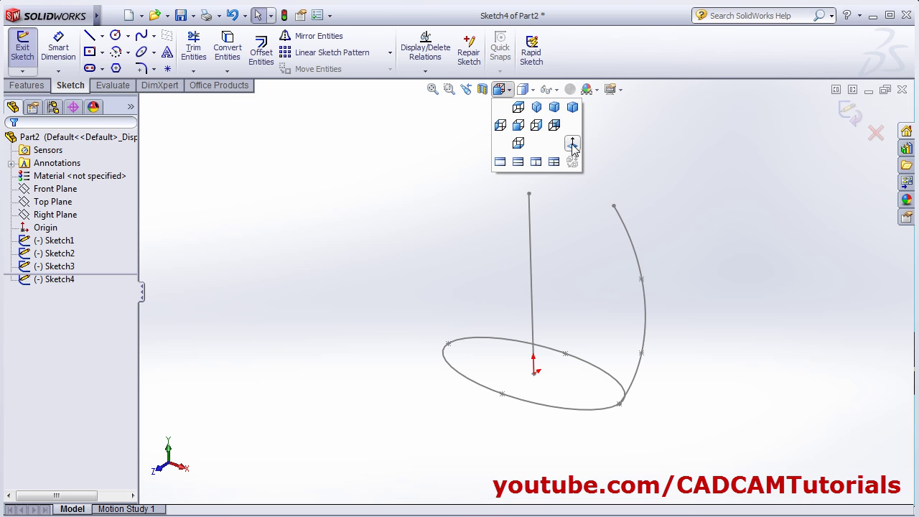
{"action": "left_click", "coordinate": [573, 146]}
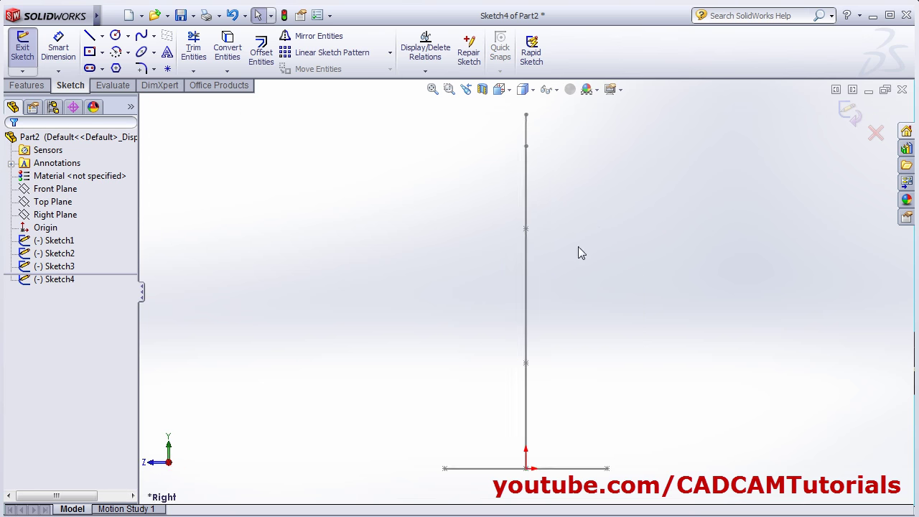
Draw a four-point spline arching up from the ellipse edge and exit the sketch
{"action": "left_click", "coordinate": [142, 37]}
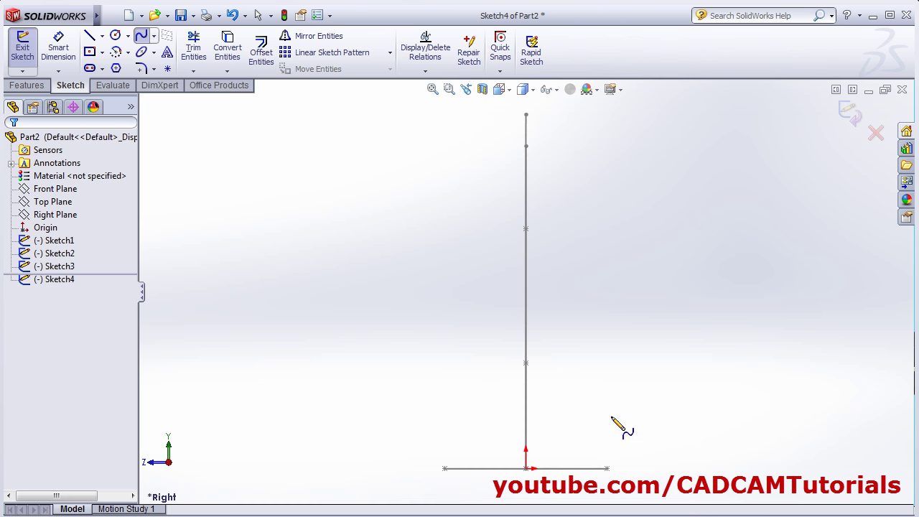
{"action": "left_click", "coordinate": [607, 468]}
{"action": "left_click", "coordinate": [657, 357]}
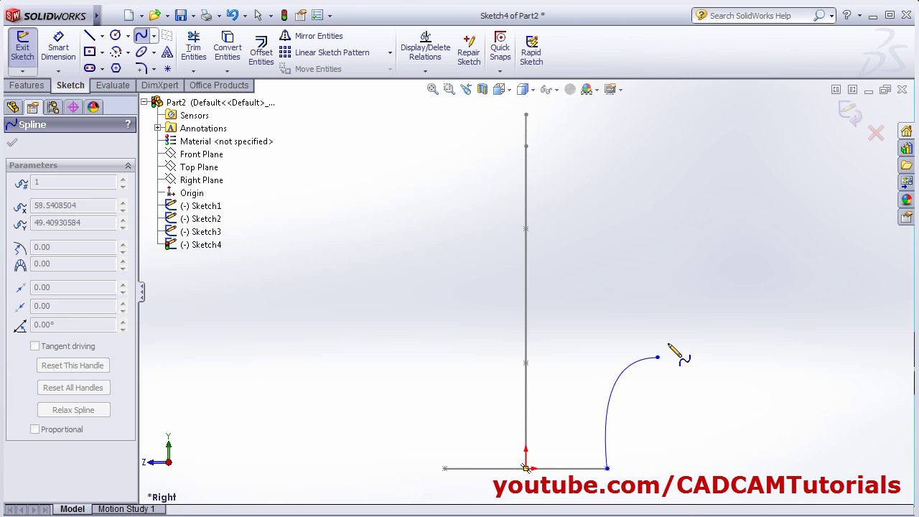
{"action": "left_click", "coordinate": [670, 177]}
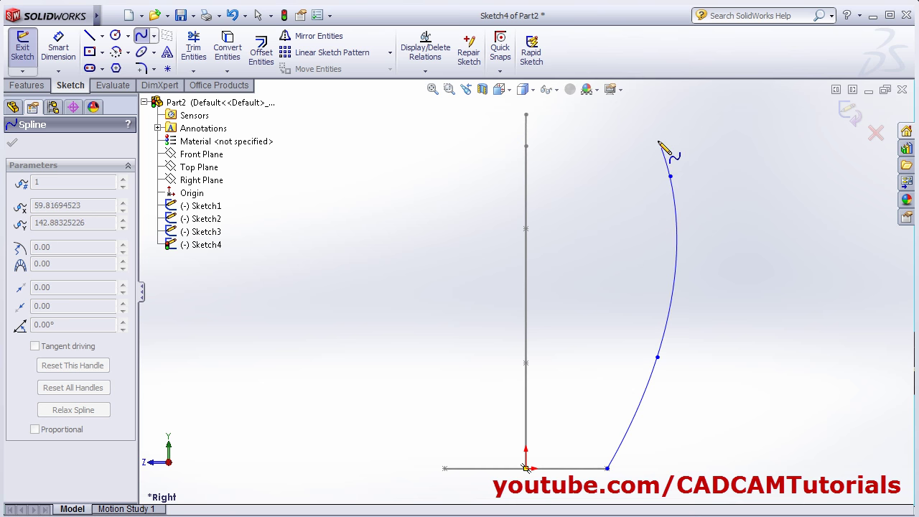
{"action": "left_click", "coordinate": [643, 97]}
{"action": "right_click", "coordinate": [719, 168]}
{"action": "left_click", "coordinate": [753, 175]}
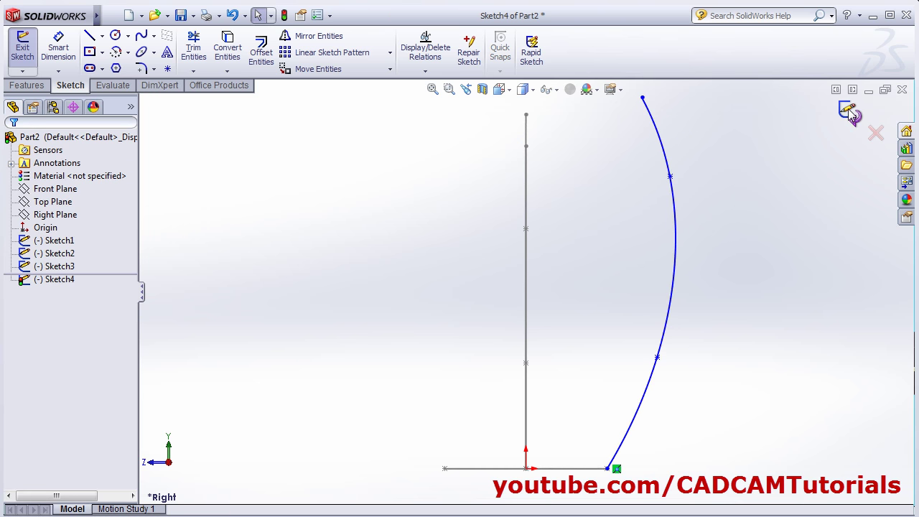
{"action": "left_click", "coordinate": [850, 114]}
{"action": "mouse_move", "coordinate": [404, 249]}
{"action": "middle_mouse_down"}
{"action": "mouse_move", "coordinate": [460, 280]}
{"action": "mouse_move", "coordinate": [479, 345]}
{"action": "mouse_move", "coordinate": [528, 400]}
{"action": "middle_mouse_up"}
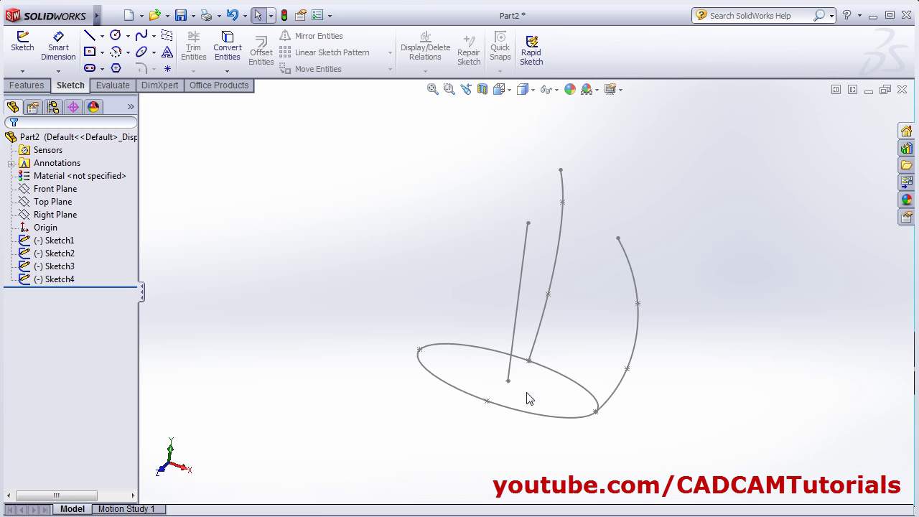
{"action": "mouse_move", "coordinate": [625, 378]}
{"action": "middle_mouse_down"}
{"action": "mouse_move", "coordinate": [447, 382]}
{"action": "mouse_move", "coordinate": [433, 431]}
{"action": "mouse_move", "coordinate": [324, 301]}
{"action": "middle_mouse_up"}
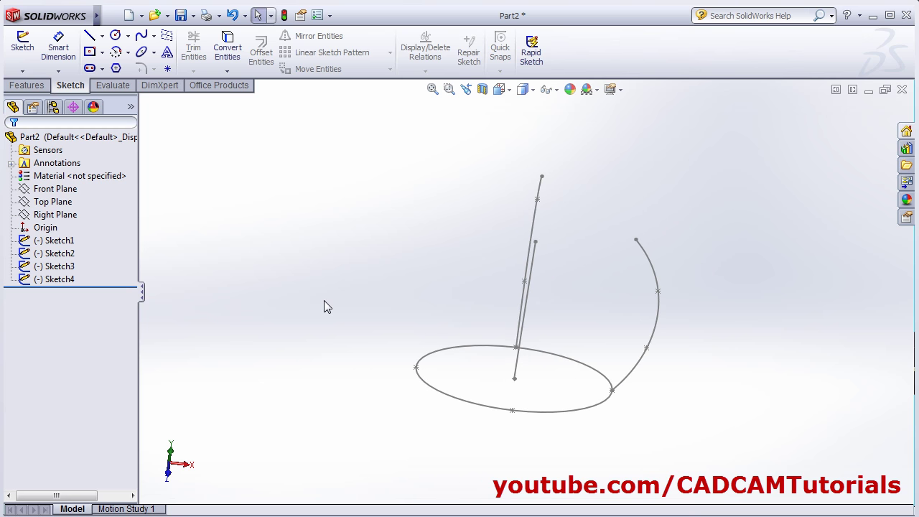
Start a Swept Boss/Base with the ellipse as profile and the vertical line as path
{"action": "left_click", "coordinate": [27, 85]}
{"action": "left_click", "coordinate": [124, 37]}
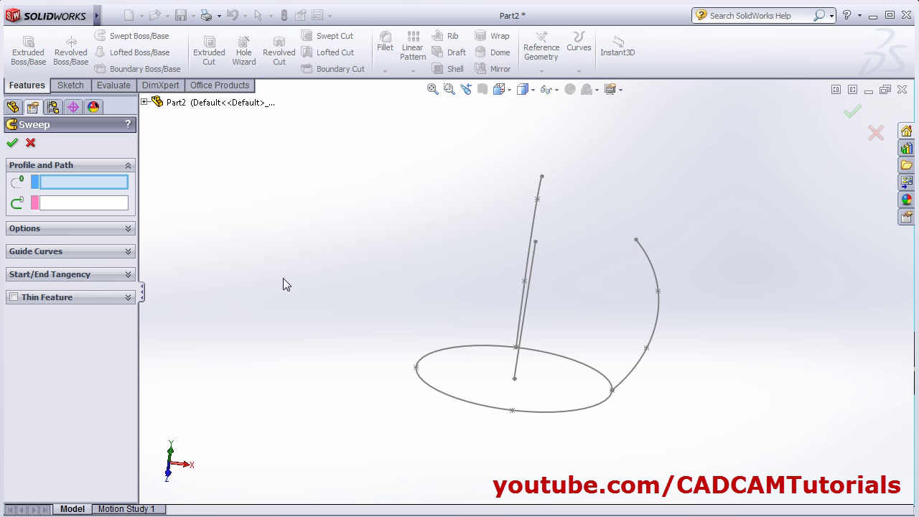
{"action": "left_click", "coordinate": [532, 413]}
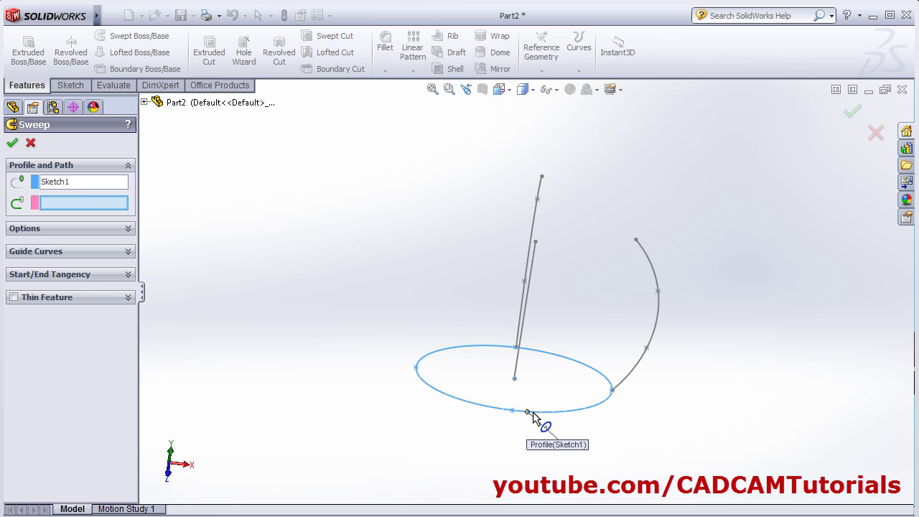
{"action": "left_click", "coordinate": [532, 294]}
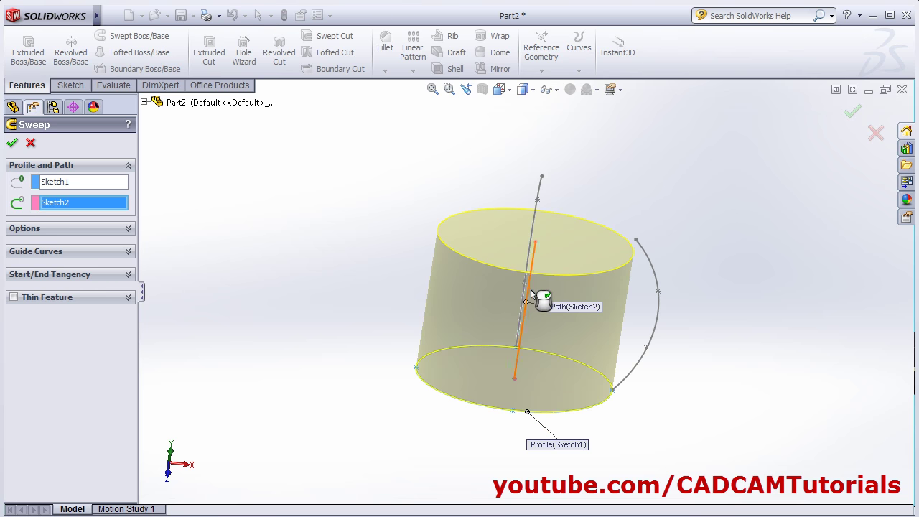
{"action": "left_click", "coordinate": [77, 256]}
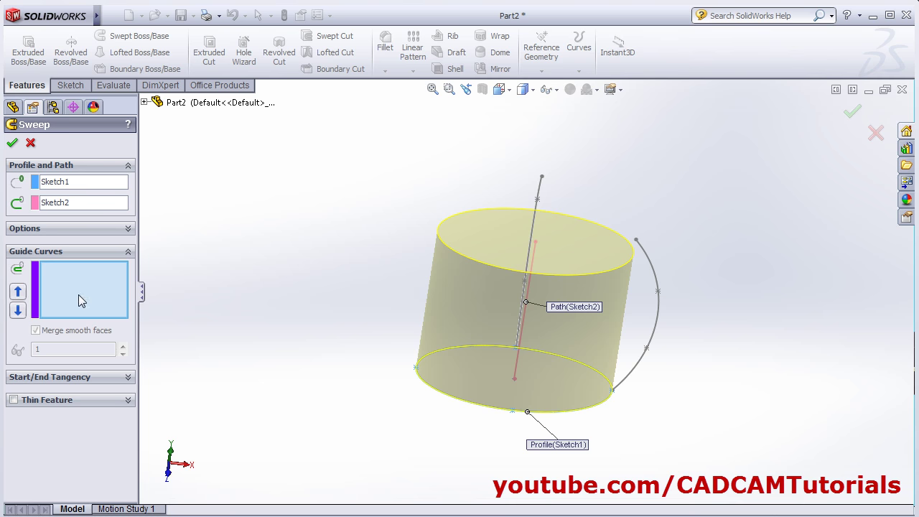
{"action": "middle_click_drag", "start_coordinate": [455, 408], "coordinate": [391, 442]}
{"action": "middle_click_drag", "start_coordinate": [440, 402], "coordinate": [572, 359]}
Add both curved splines as guide curves and confirm the bulging sweep
{"action": "left_click", "coordinate": [619, 342]}
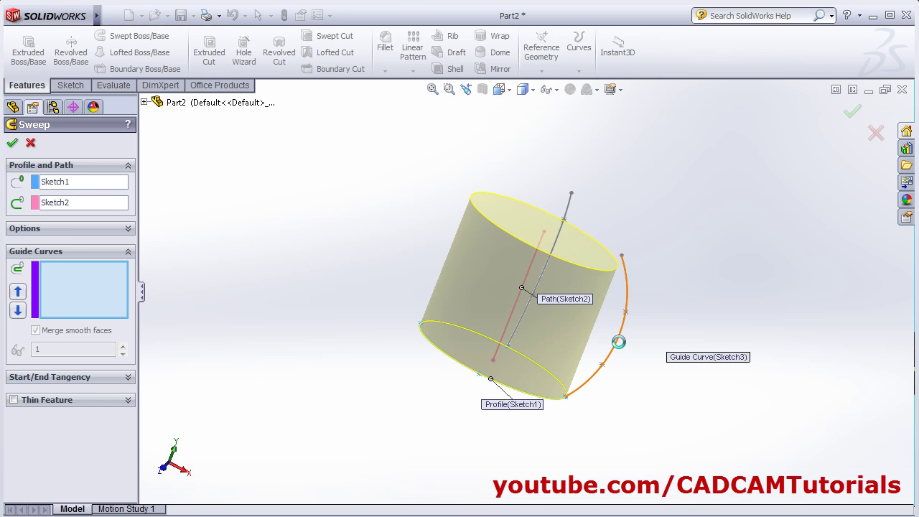
{"action": "mouse_move", "coordinate": [388, 215]}
{"action": "middle_mouse_down"}
{"action": "mouse_move", "coordinate": [409, 238]}
{"action": "mouse_move", "coordinate": [421, 327]}
{"action": "mouse_move", "coordinate": [586, 352]}
{"action": "mouse_move", "coordinate": [711, 327]}
{"action": "mouse_move", "coordinate": [637, 332]}
{"action": "mouse_move", "coordinate": [615, 359]}
{"action": "mouse_move", "coordinate": [623, 355]}
{"action": "middle_mouse_up"}
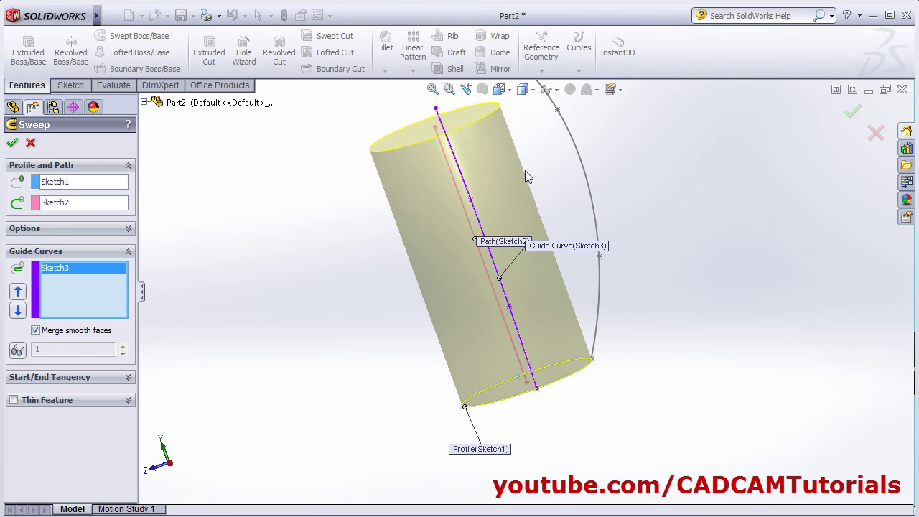
{"action": "middle_click_drag", "start_coordinate": [415, 298], "coordinate": [514, 290]}
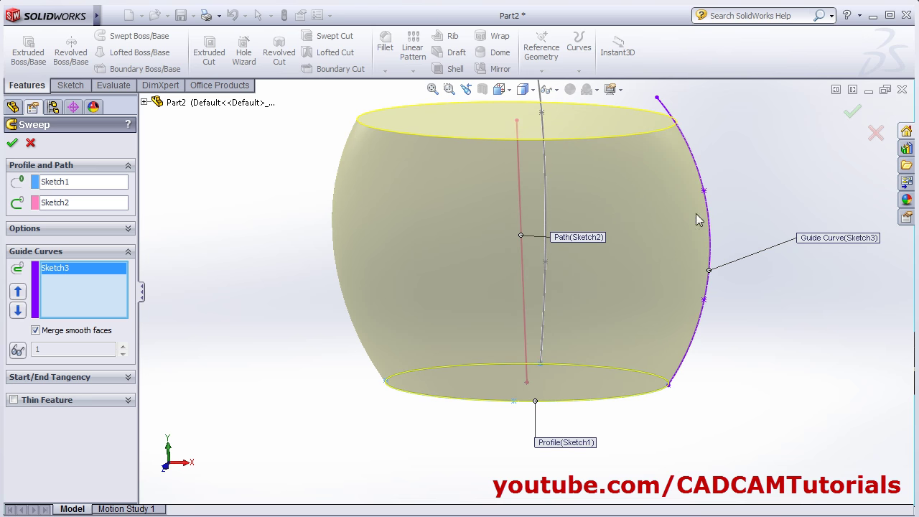
{"action": "middle_click_drag", "start_coordinate": [600, 367], "coordinate": [495, 386]}
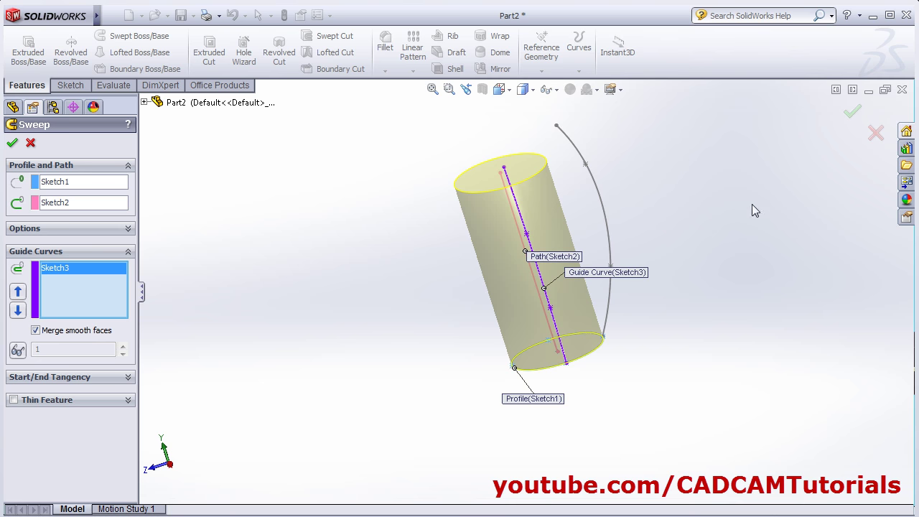
{"action": "left_click", "coordinate": [607, 208]}
{"action": "mouse_move", "coordinate": [646, 236]}
{"action": "middle_mouse_down"}
{"action": "mouse_move", "coordinate": [524, 287]}
{"action": "mouse_move", "coordinate": [550, 324]}
{"action": "mouse_move", "coordinate": [559, 316]}
{"action": "middle_mouse_up"}
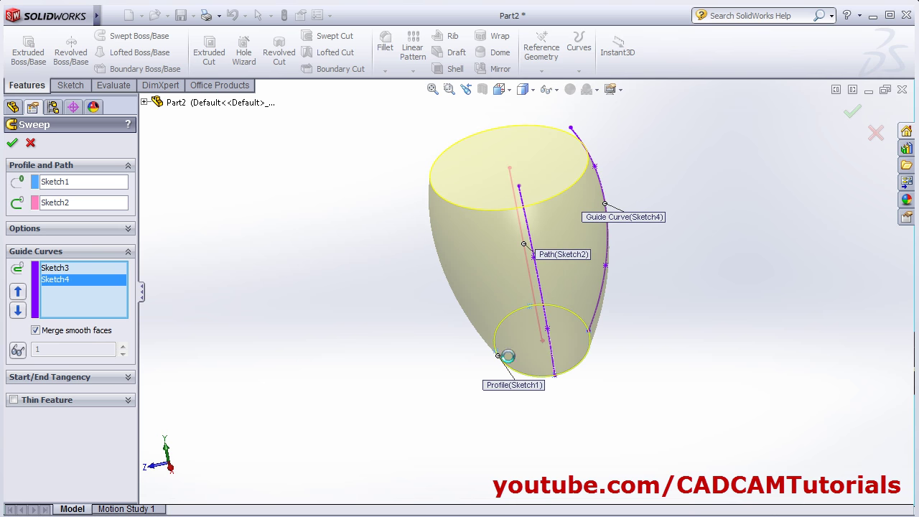
{"action": "middle_click_drag", "start_coordinate": [508, 355], "coordinate": [517, 409]}
{"action": "scroll", "coordinate": [575, 208], "scroll_direction": "down", "scroll_amount": 2}
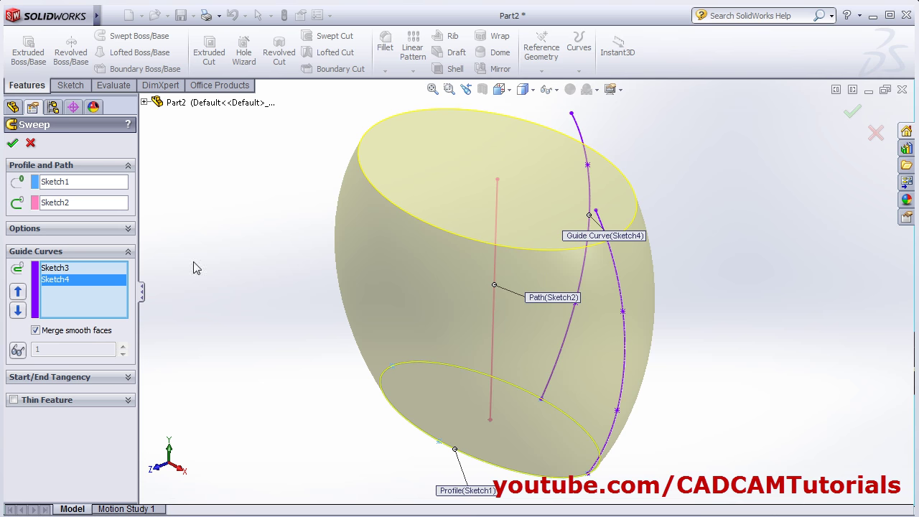
{"action": "key", "text": "Return"}
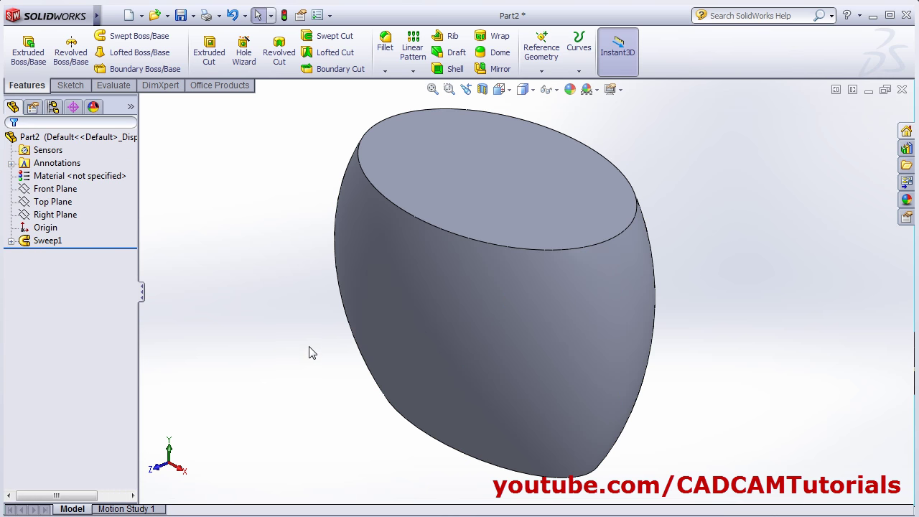
{"action": "scroll", "coordinate": [554, 150], "scroll_direction": "down", "scroll_amount": 2}
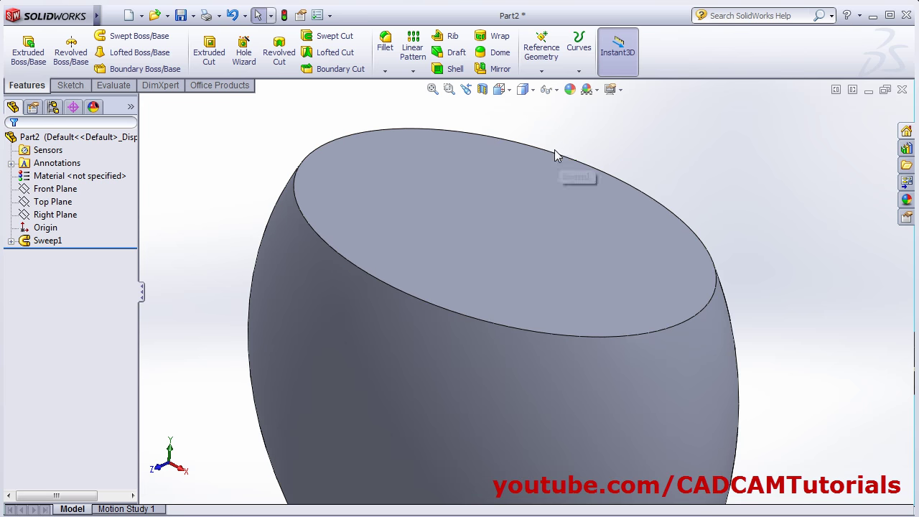
{"action": "scroll", "coordinate": [553, 152], "scroll_direction": "up", "scroll_amount": 2}
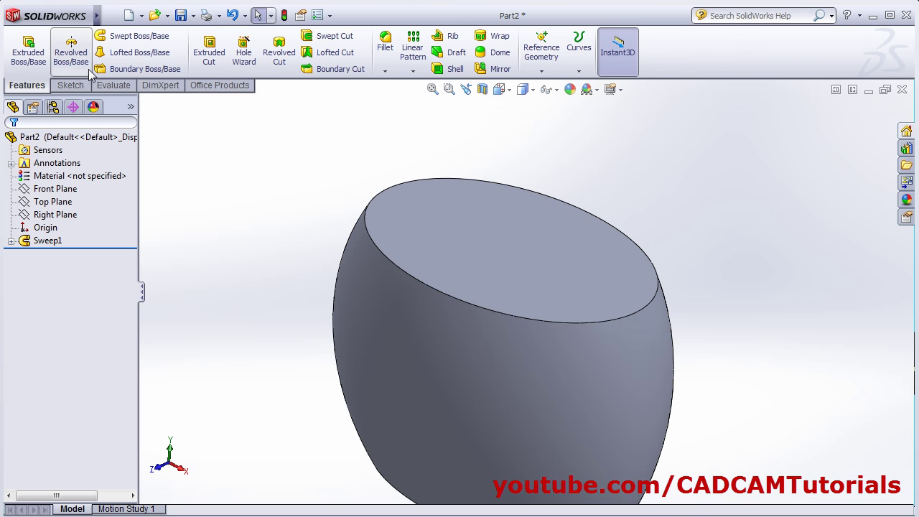
{"action": "left_click", "coordinate": [71, 85]}
Start a sketch on Sweep1's top face, viewed from directly above
{"action": "left_click", "coordinate": [20, 51]}
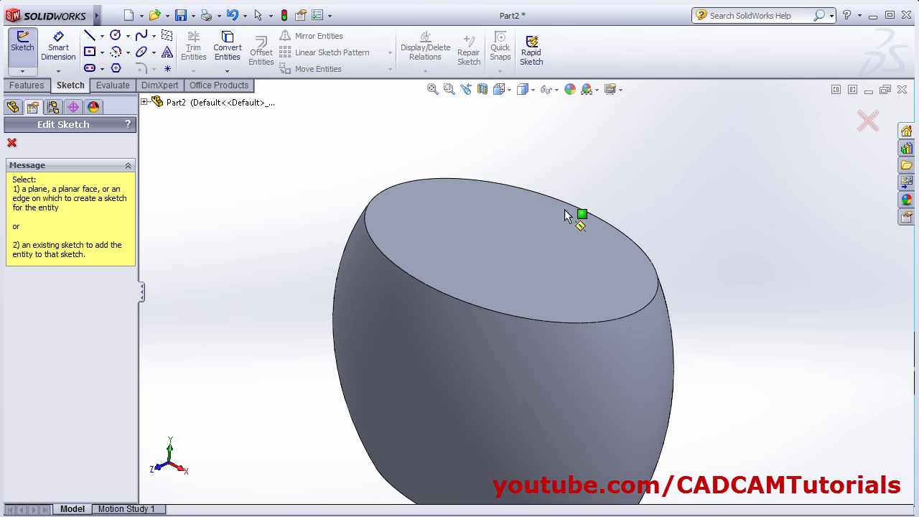
{"action": "left_click", "coordinate": [501, 265]}
{"action": "left_click", "coordinate": [501, 89]}
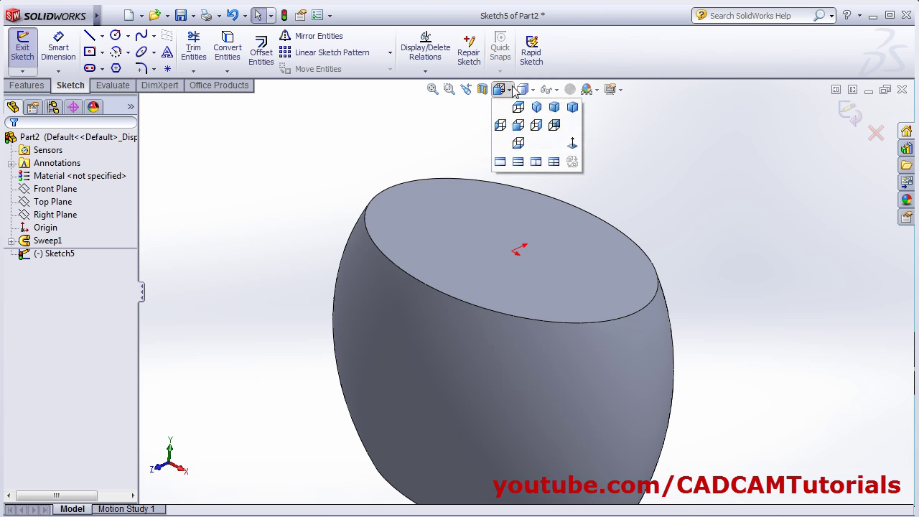
{"action": "left_click", "coordinate": [572, 145]}
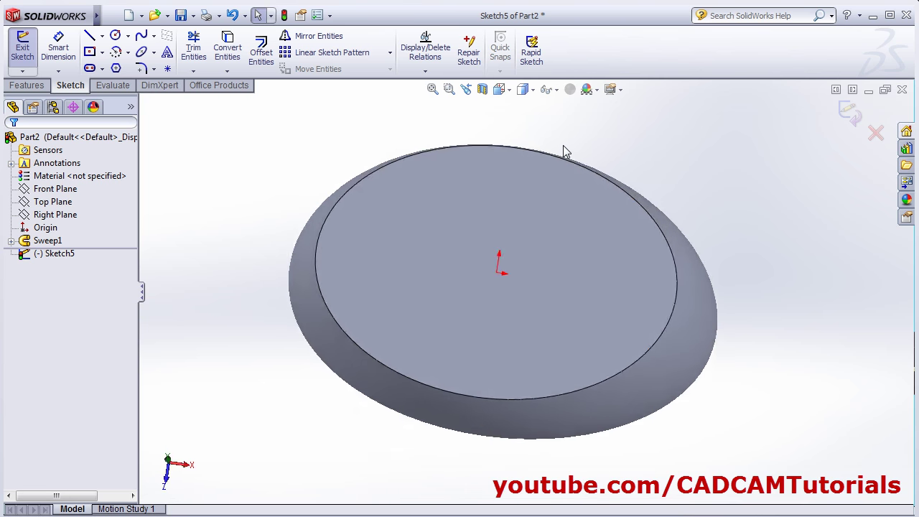
Draw a C-shaped spline curving around inside the ellipse and exit the sketch
{"action": "left_click", "coordinate": [141, 38]}
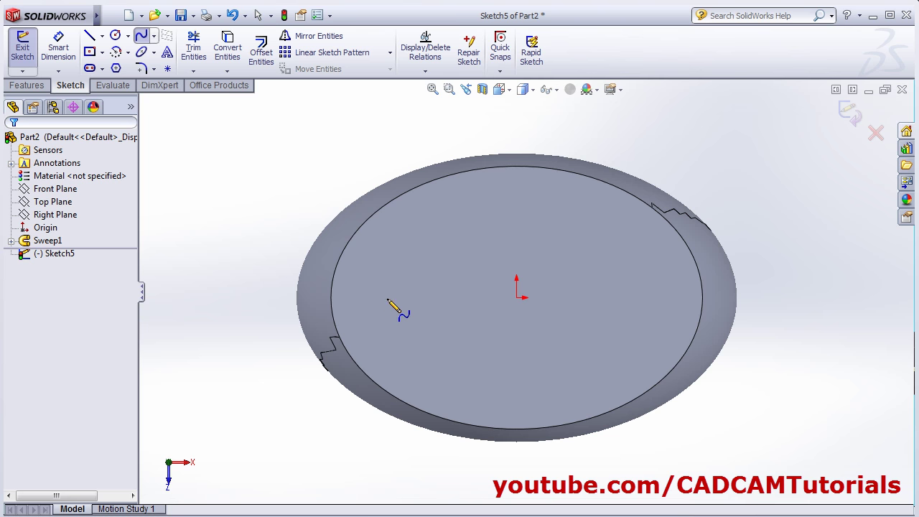
{"action": "left_click", "coordinate": [380, 325]}
{"action": "left_click", "coordinate": [419, 258]}
{"action": "left_click", "coordinate": [590, 222]}
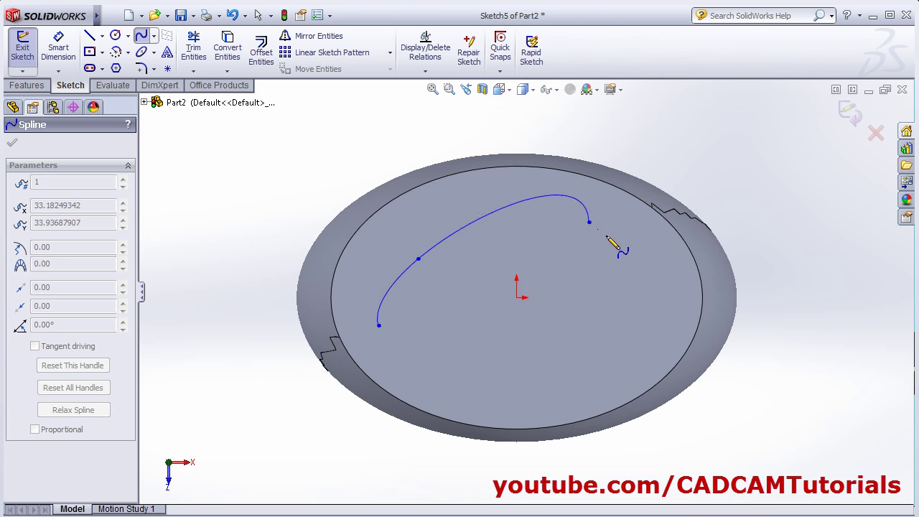
{"action": "left_click", "coordinate": [660, 318]}
{"action": "left_click", "coordinate": [574, 383]}
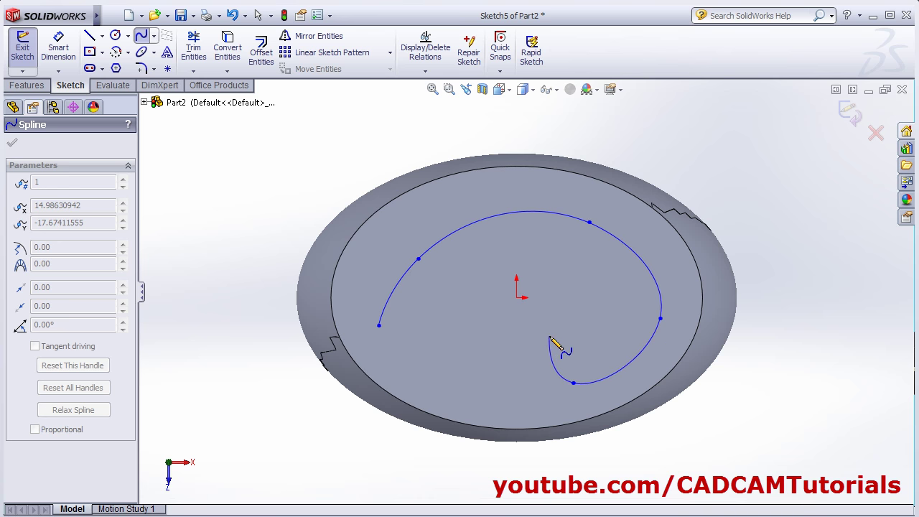
{"action": "right_click", "coordinate": [554, 345]}
{"action": "left_click", "coordinate": [589, 201]}
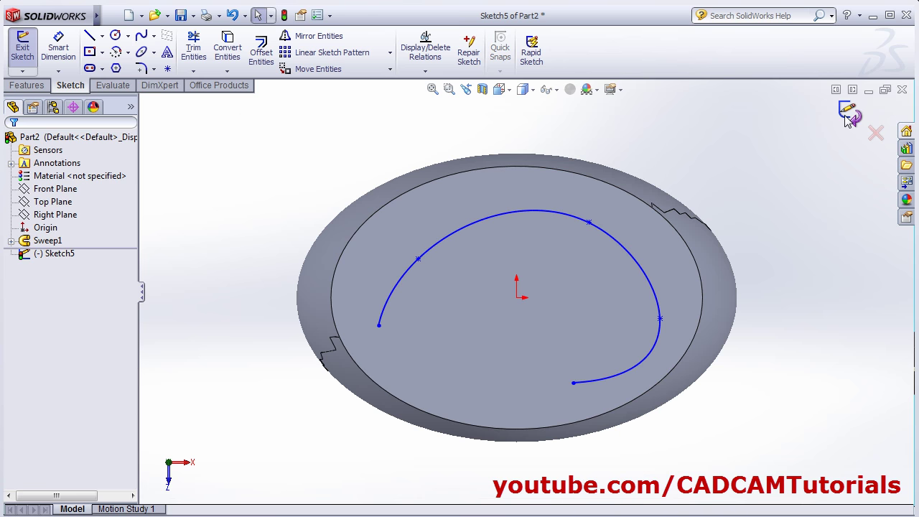
{"action": "left_click", "coordinate": [848, 118]}
{"action": "mouse_move", "coordinate": [496, 394]}
{"action": "middle_mouse_down"}
{"action": "mouse_move", "coordinate": [467, 298]}
{"action": "mouse_move", "coordinate": [548, 285]}
{"action": "mouse_move", "coordinate": [747, 293]}
{"action": "middle_mouse_up"}
Create Plane1 perpendicular to Sketch5's spline at its end point
{"action": "left_click", "coordinate": [27, 86]}
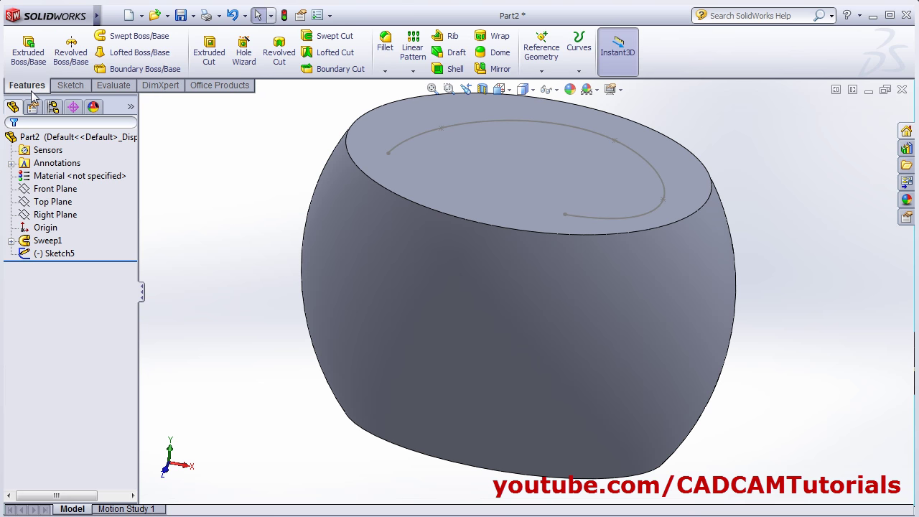
{"action": "left_click", "coordinate": [542, 71]}
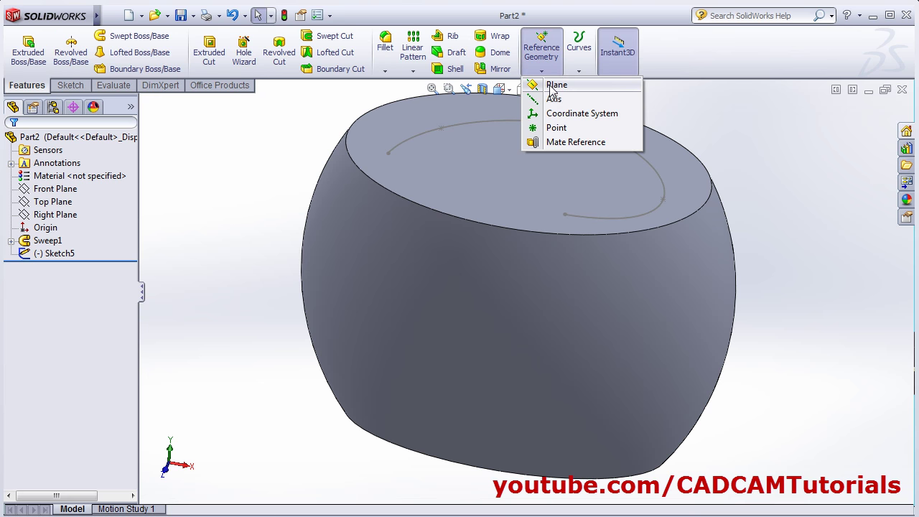
{"action": "left_click", "coordinate": [553, 85]}
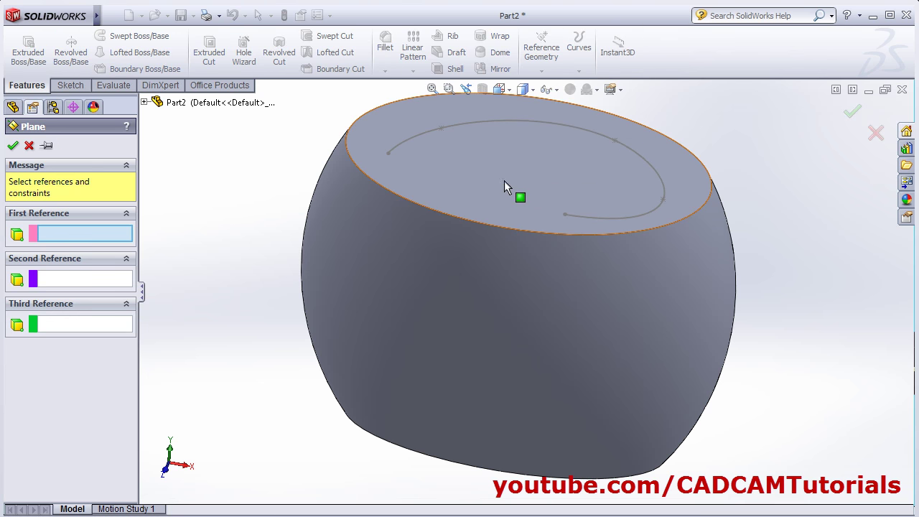
{"action": "left_click", "coordinate": [410, 146]}
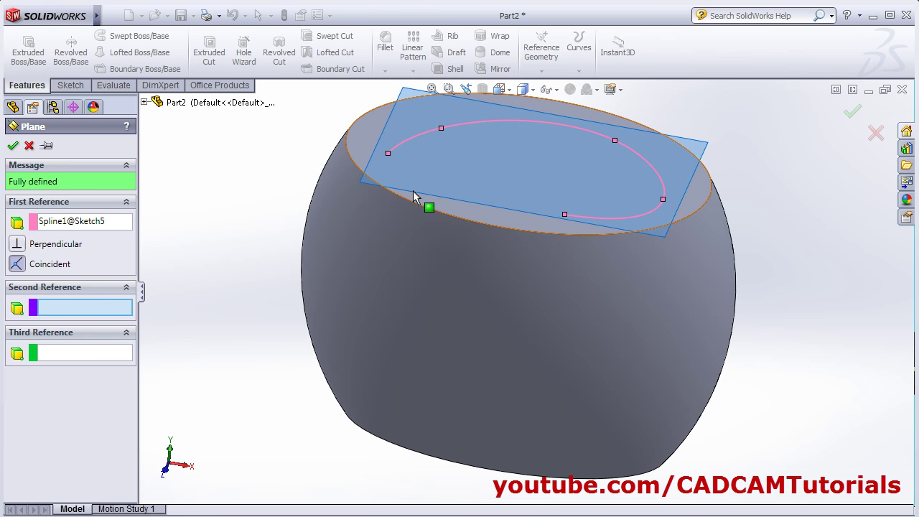
{"action": "left_click", "coordinate": [388, 154]}
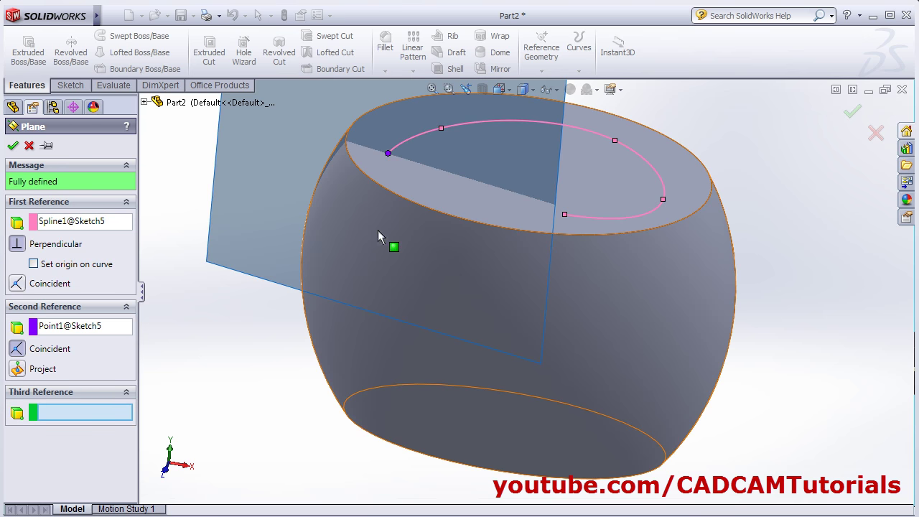
{"action": "left_click", "coordinate": [12, 146]}
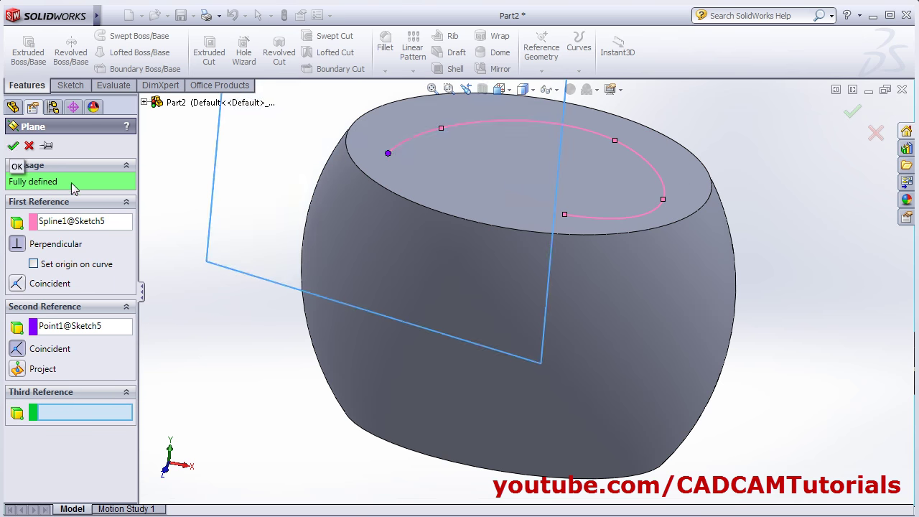
{"action": "left_click", "coordinate": [70, 85]}
Start a new sketch on Plane1 and view it Normal To
{"action": "left_click", "coordinate": [22, 48]}
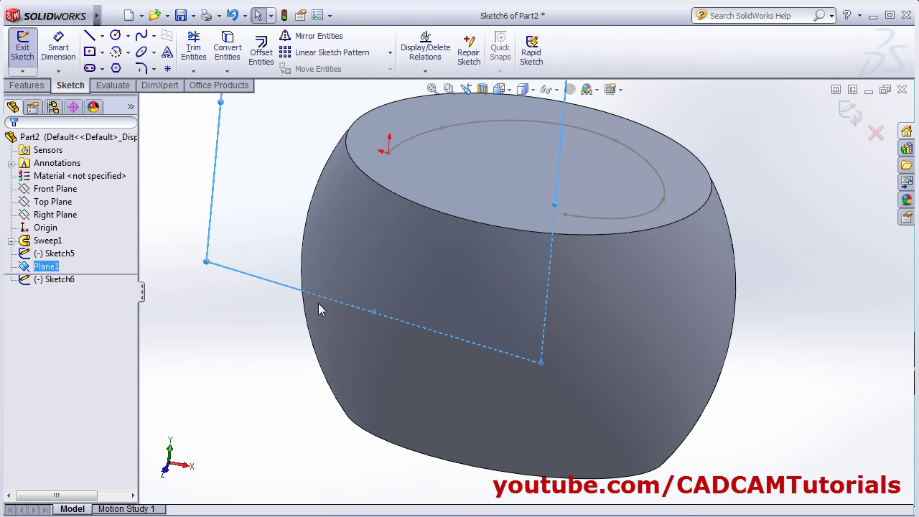
{"action": "left_click", "coordinate": [532, 89]}
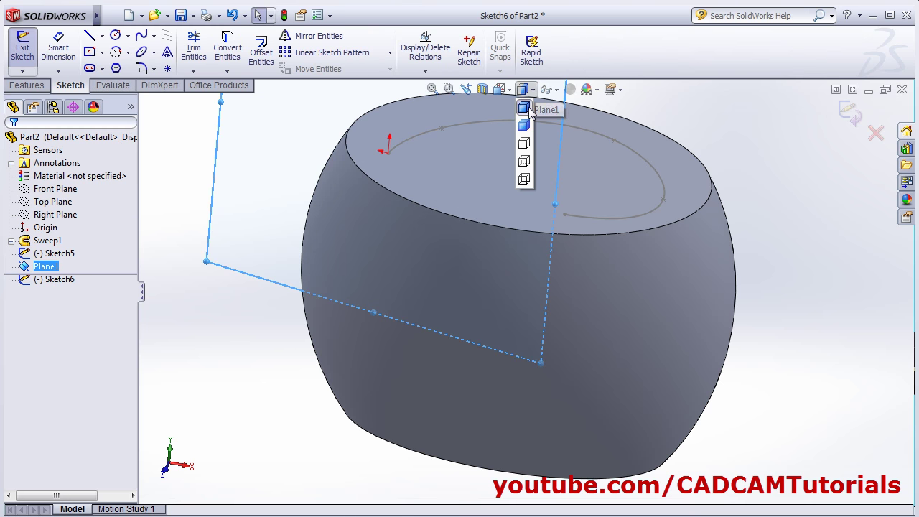
{"action": "left_click", "coordinate": [500, 89]}
{"action": "left_click", "coordinate": [573, 145]}
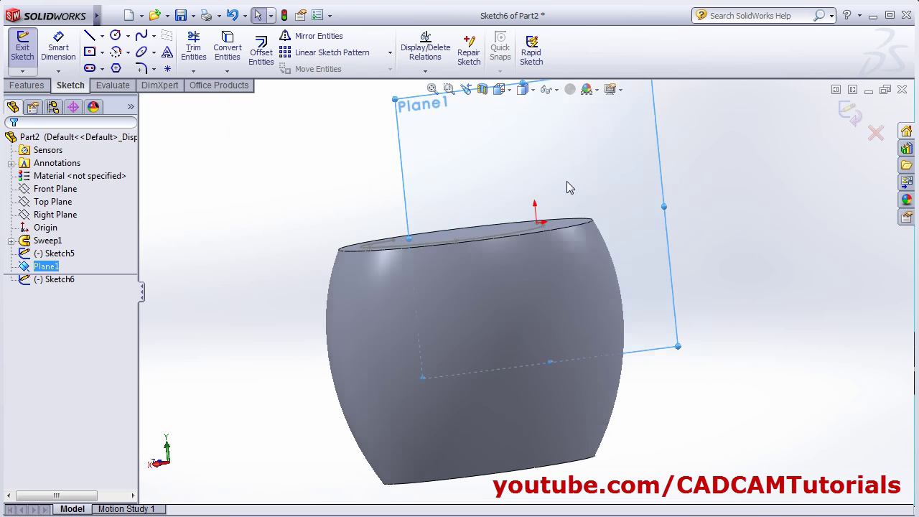
Draw a small flattened ellipse centred on the spline's end point, minor radius about 4.9, and exit the sketch
{"action": "left_click", "coordinate": [143, 53]}
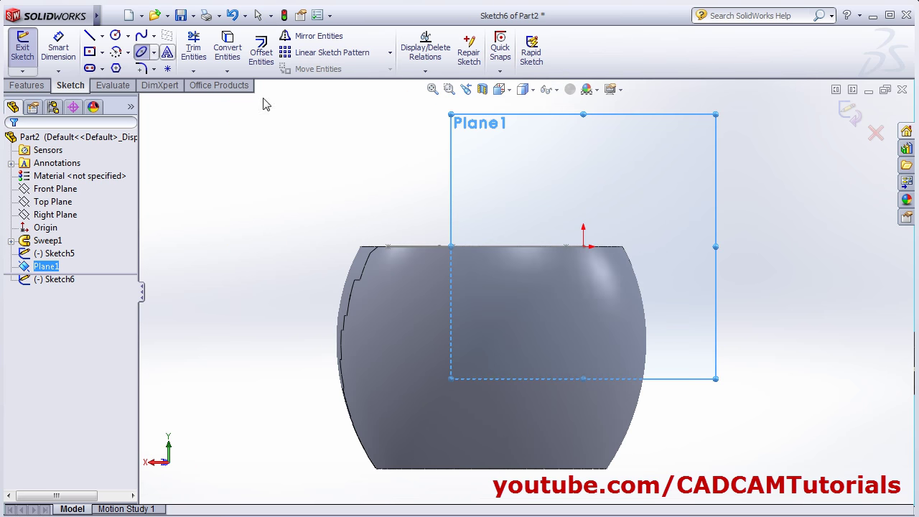
{"action": "scroll", "coordinate": [618, 219], "scroll_direction": "down", "scroll_amount": 4}
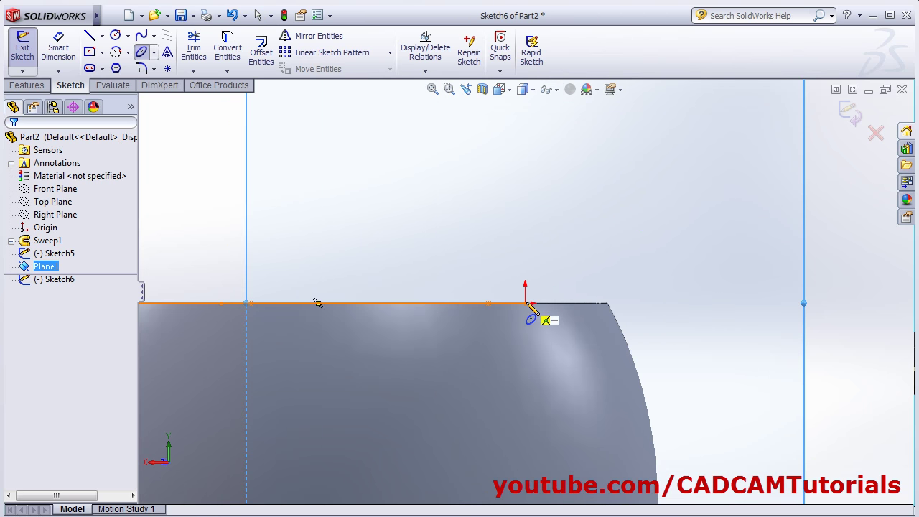
{"action": "left_click", "coordinate": [526, 303]}
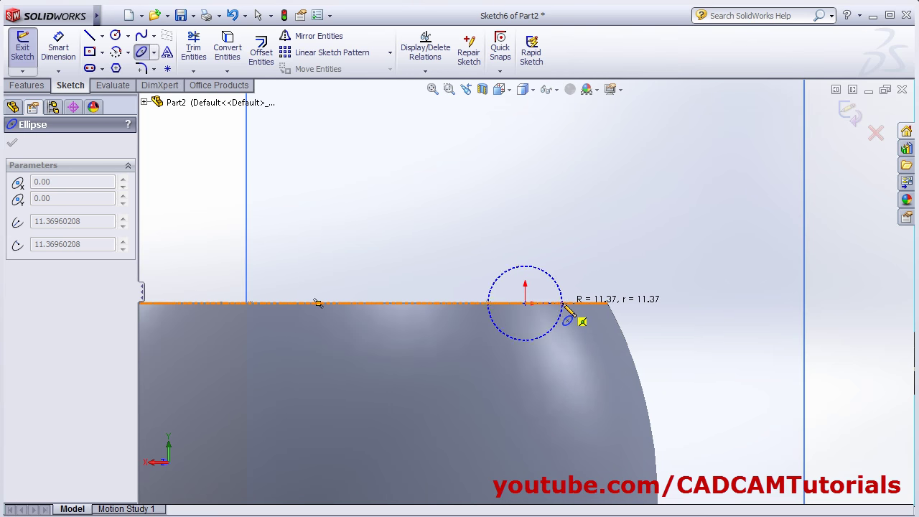
{"action": "left_click", "coordinate": [563, 304]}
{"action": "left_click", "coordinate": [529, 288]}
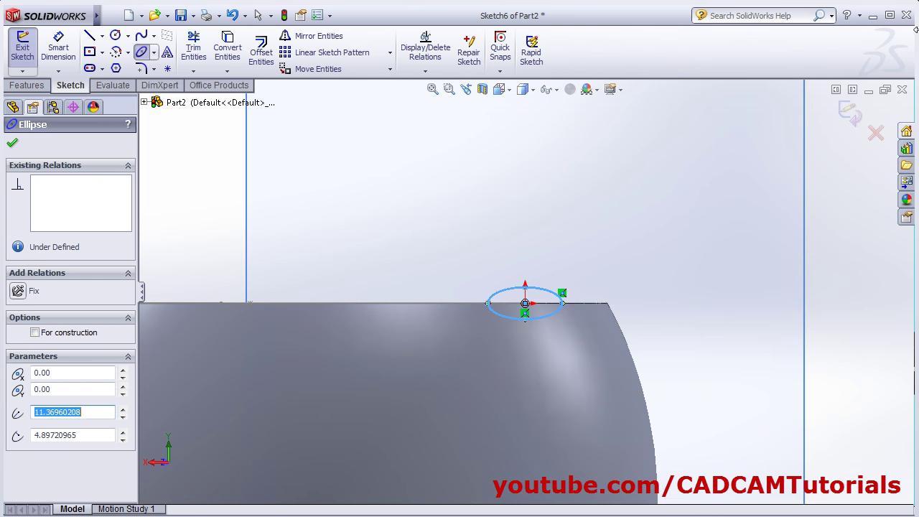
{"action": "left_click", "coordinate": [848, 120]}
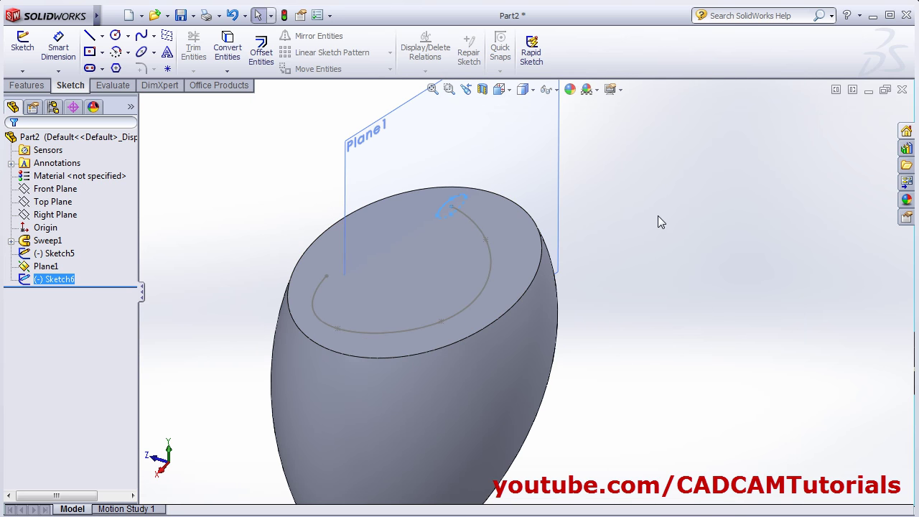
{"action": "left_click", "coordinate": [658, 216]}
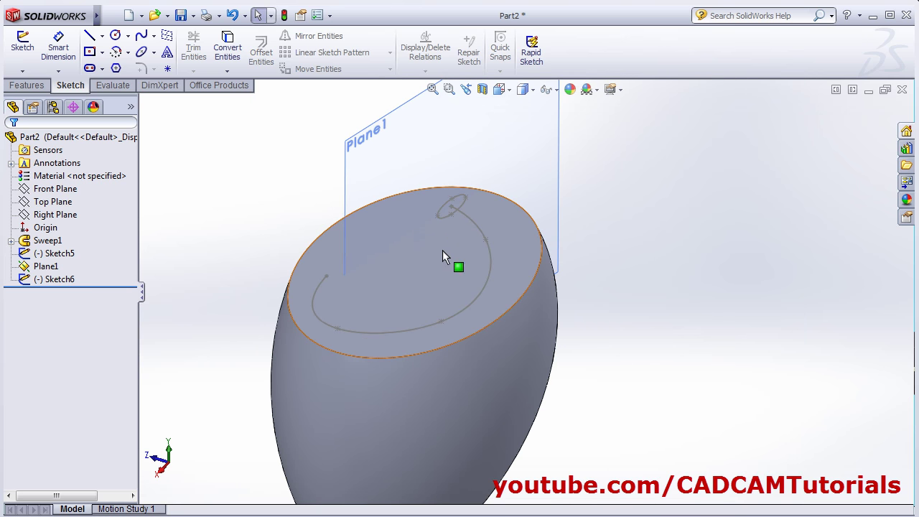
{"action": "left_click", "coordinate": [32, 87]}
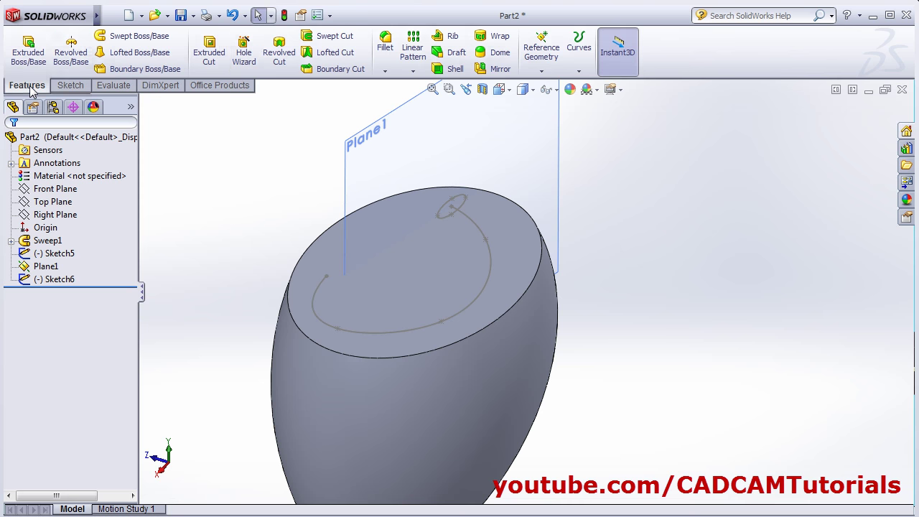
Create a swept cut with Sketch6's ellipse as profile and the Sketch5 spline as path
{"action": "left_click", "coordinate": [330, 38]}
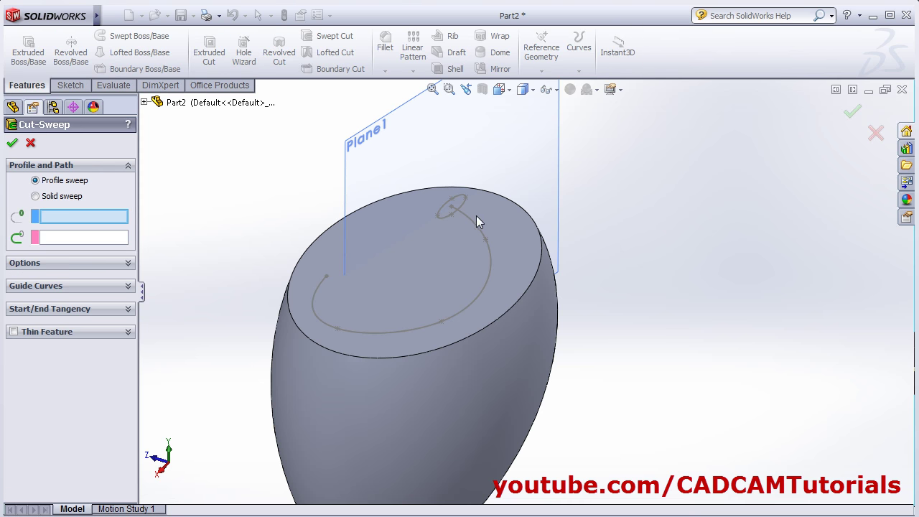
{"action": "left_click", "coordinate": [462, 204]}
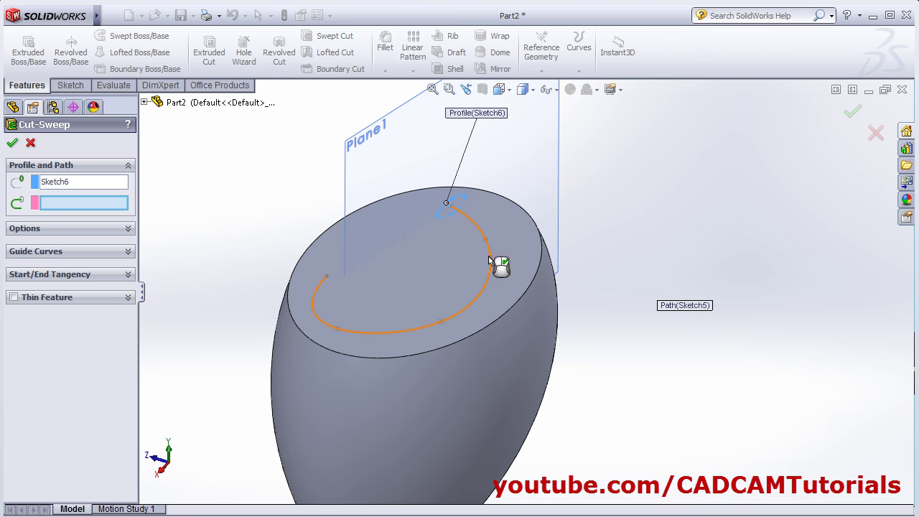
{"action": "left_click", "coordinate": [490, 262]}
{"action": "mouse_move", "coordinate": [371, 429]}
{"action": "middle_mouse_down"}
{"action": "mouse_move", "coordinate": [468, 386]}
{"action": "mouse_move", "coordinate": [232, 386]}
{"action": "middle_mouse_up"}
{"action": "left_click", "coordinate": [432, 89]}
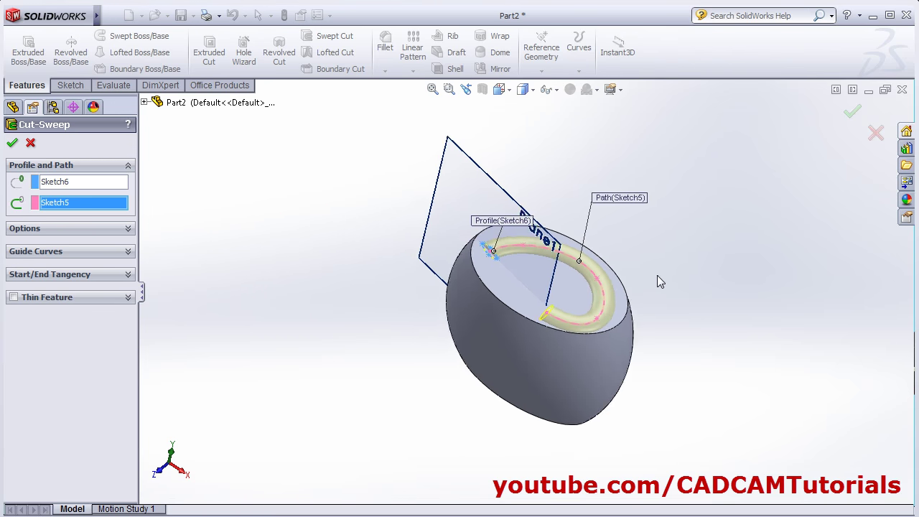
{"action": "scroll", "coordinate": [646, 287], "scroll_direction": "down", "scroll_amount": 5}
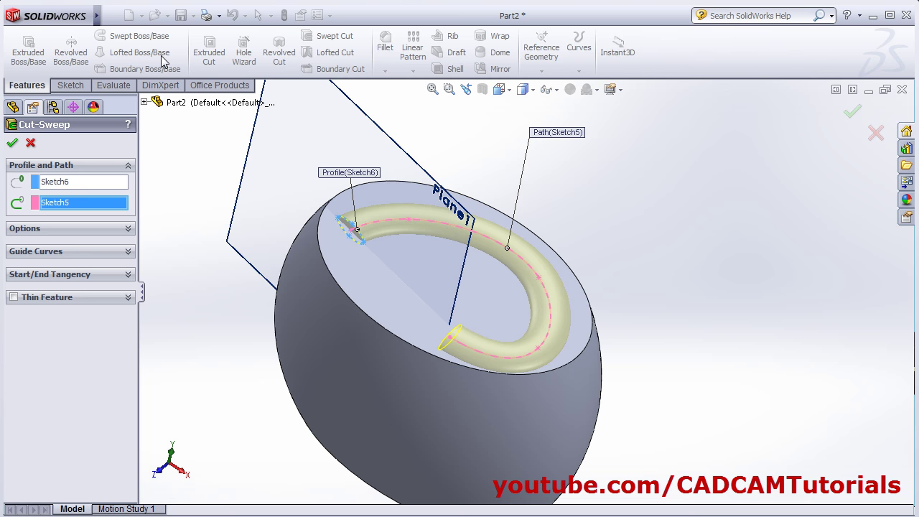
{"action": "left_click", "coordinate": [13, 145]}
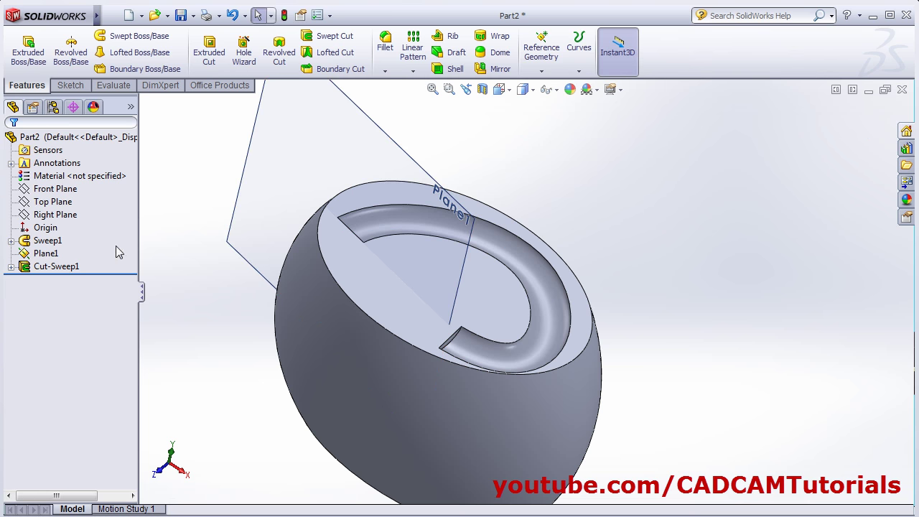
Hide Plane1 and inspect the grooved solid from a rotated, zoomed-to-fit view
{"action": "left_click", "coordinate": [44, 253]}
{"action": "left_click", "coordinate": [52, 233]}
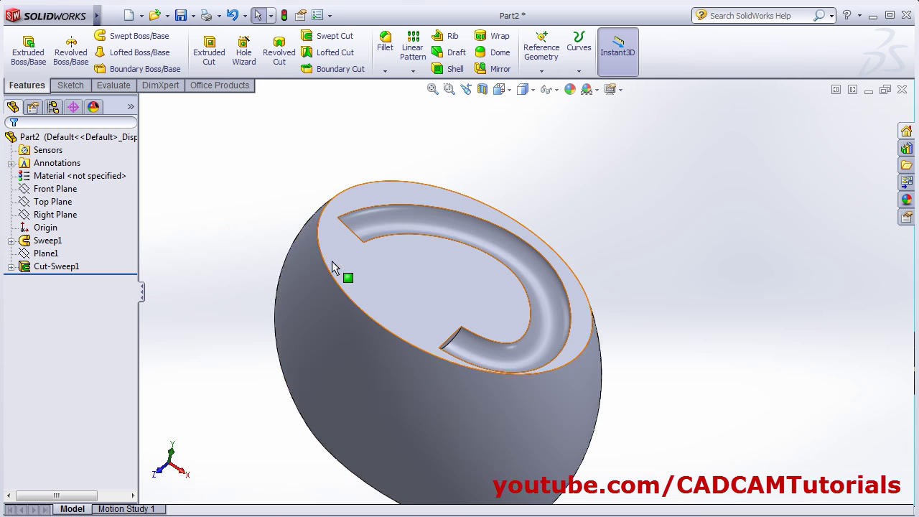
{"action": "middle_click_drag", "start_coordinate": [344, 275], "coordinate": [270, 205]}
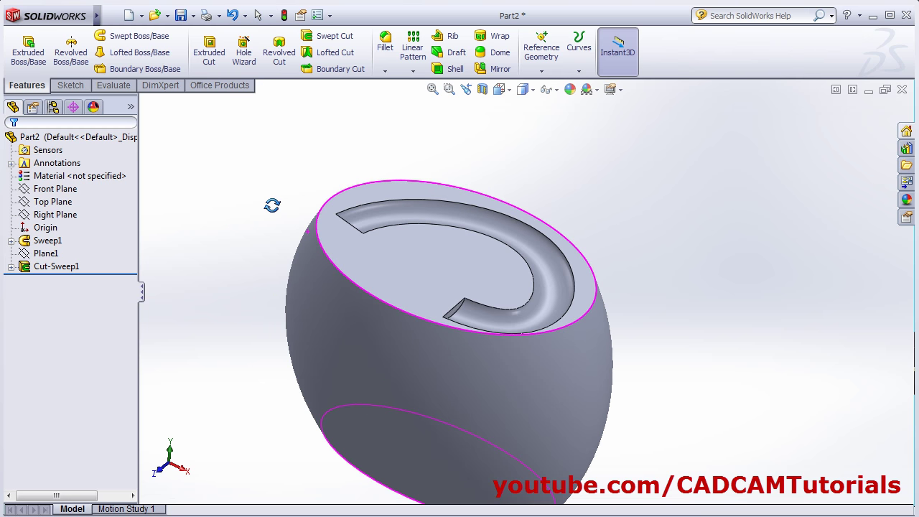
{"action": "scroll", "coordinate": [344, 332], "scroll_direction": "down", "scroll_amount": 2}
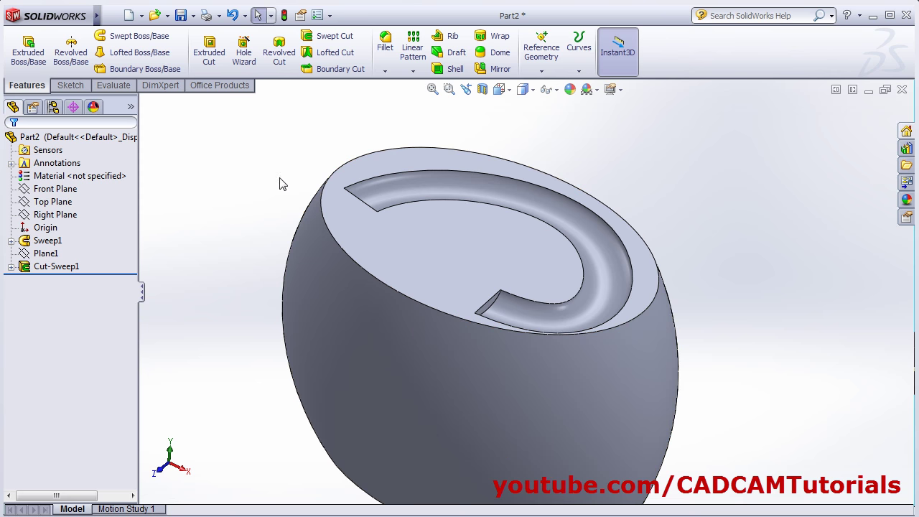
{"action": "left_click", "coordinate": [433, 90]}
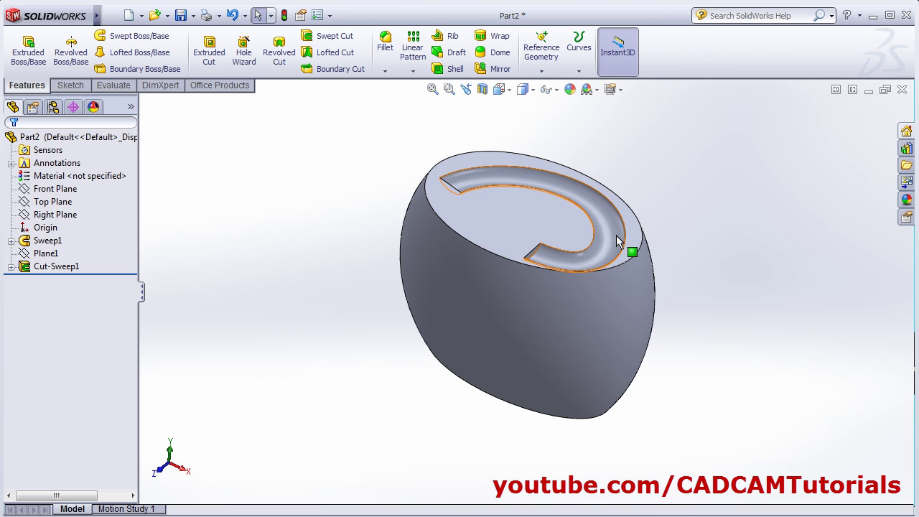
{"action": "mouse_move", "coordinate": [126, 15]}
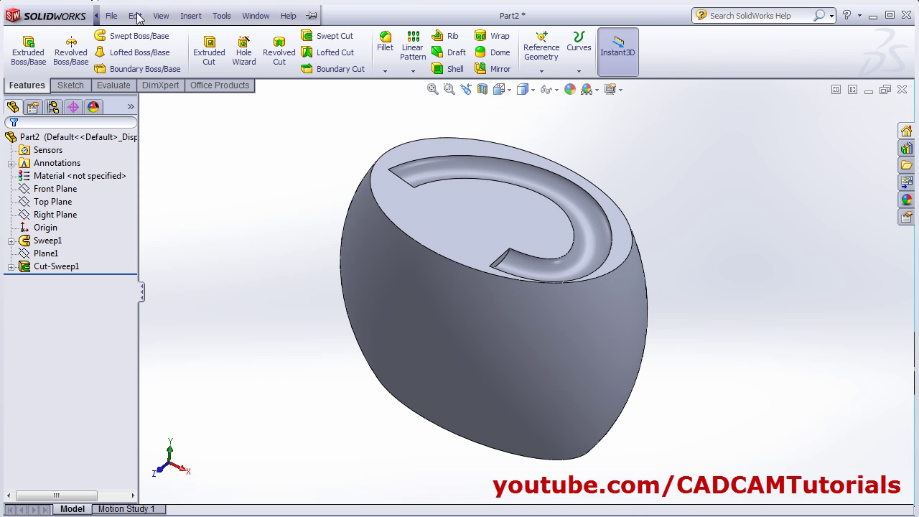